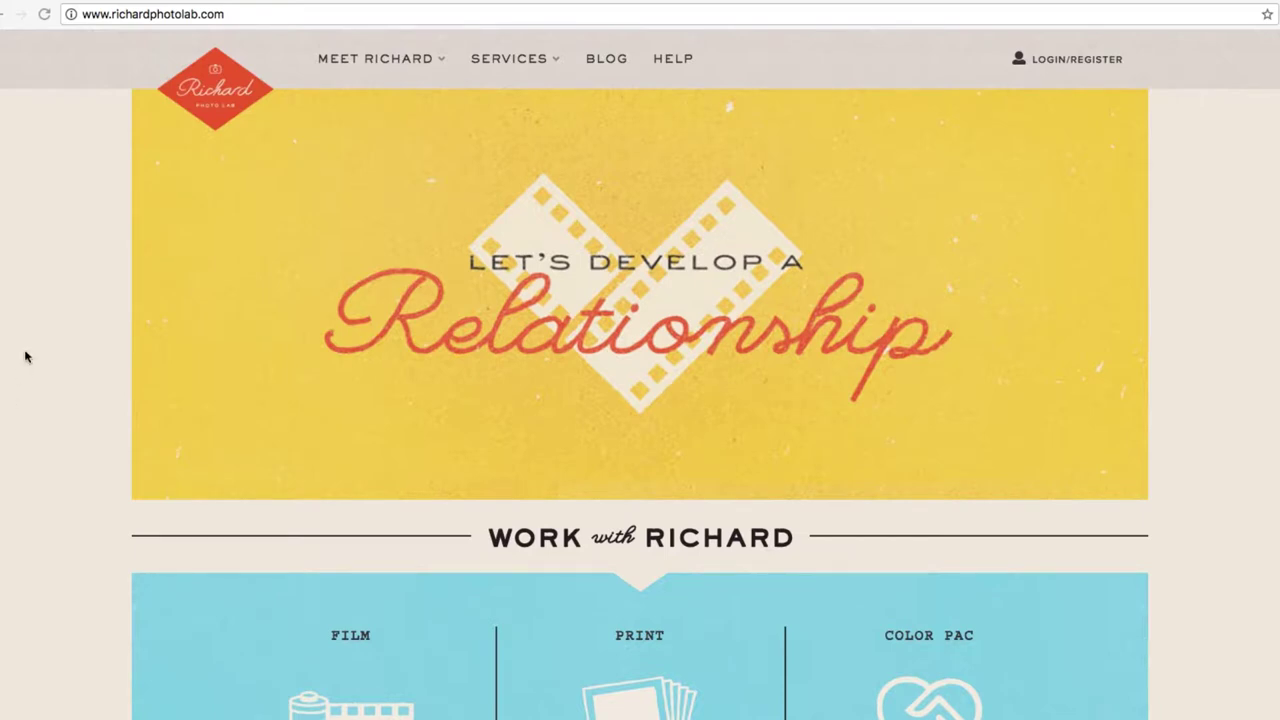
# Step: Go to the Print App page on the Richard Photo Lab site and show the ROES download instructions
pyautogui.click(146, 13)
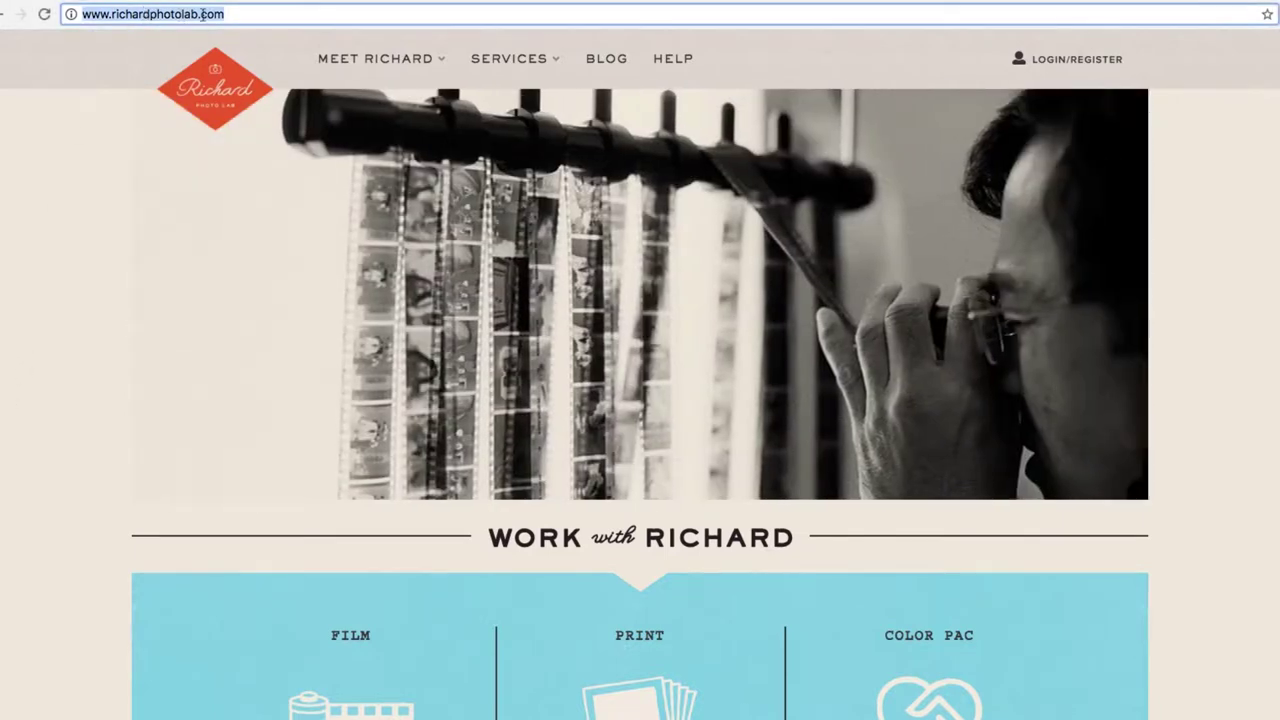
pyautogui.click(538, 66)
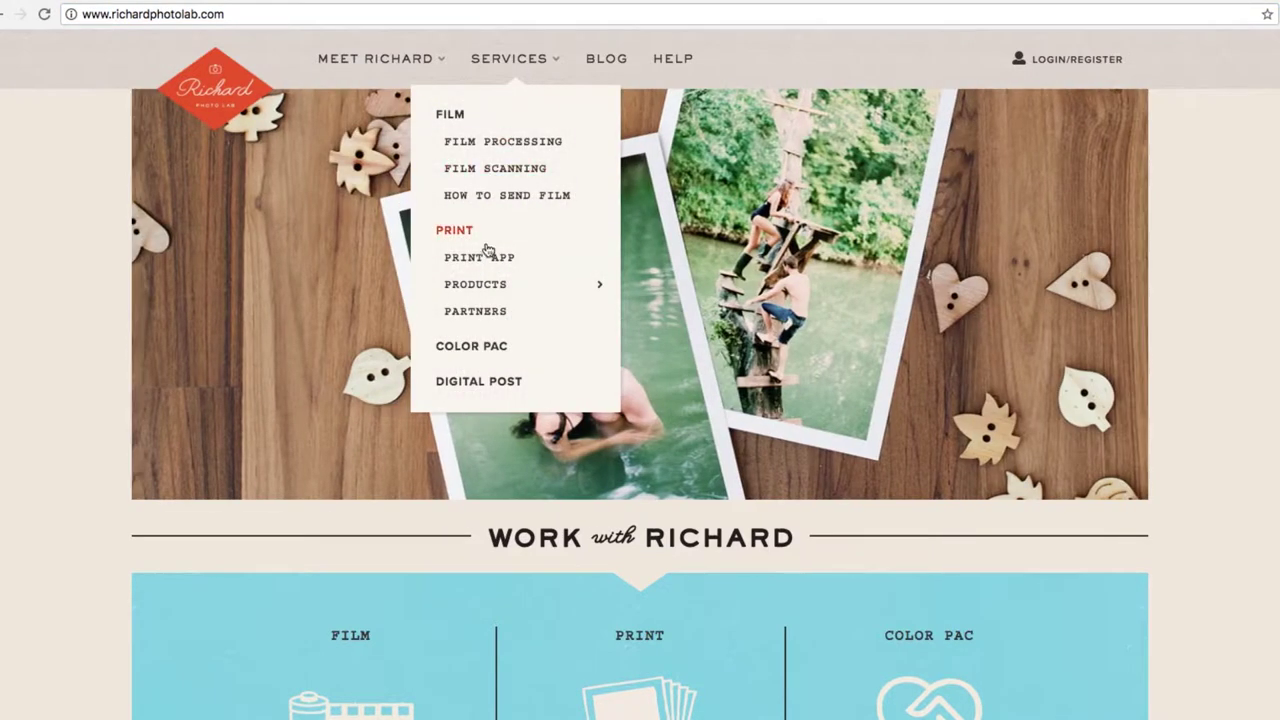
pyautogui.click(484, 257)
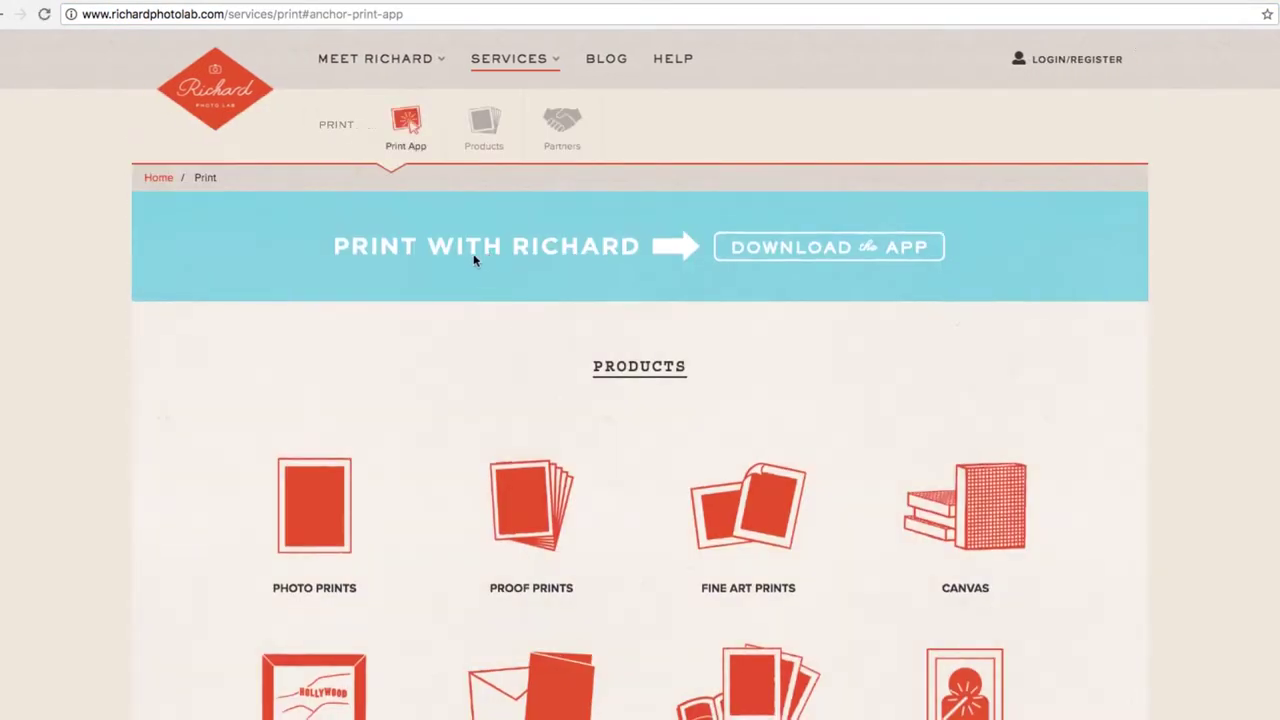
pyautogui.click(809, 251)
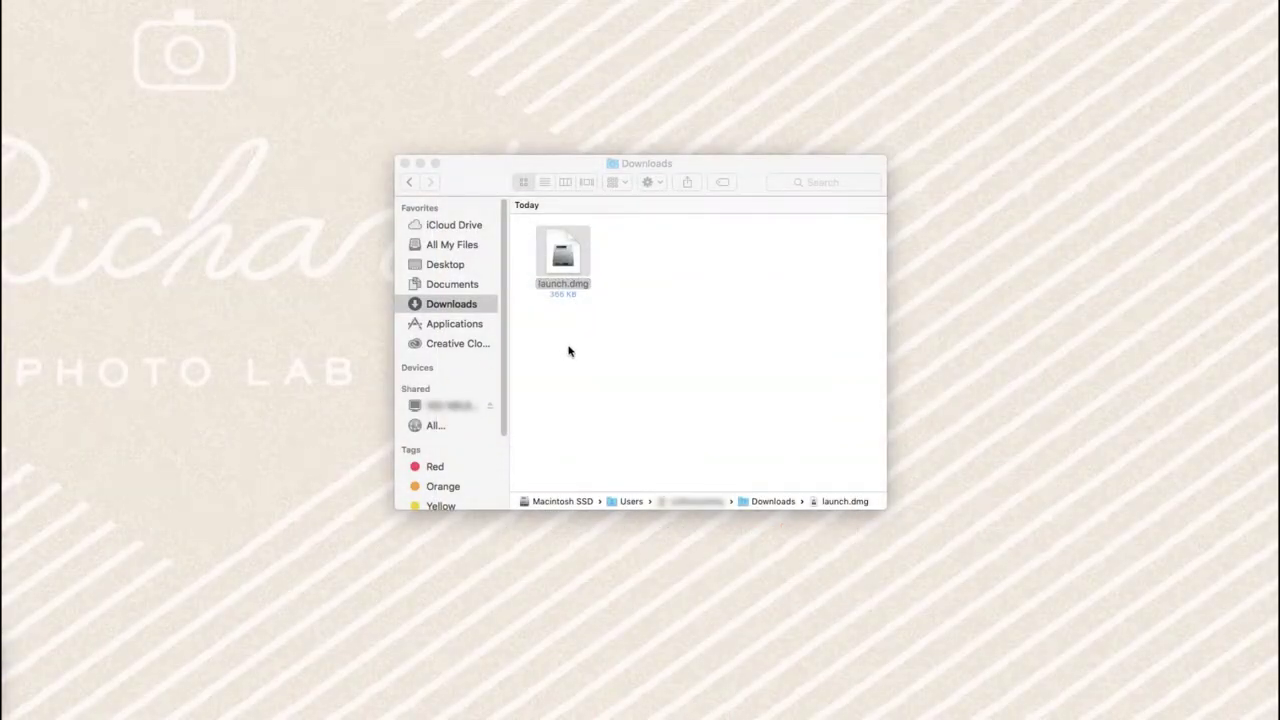
# Step: Mount launch.dmg, copy Richard Photo ROES into Applications and allow it to open
pyautogui.click(565, 257)
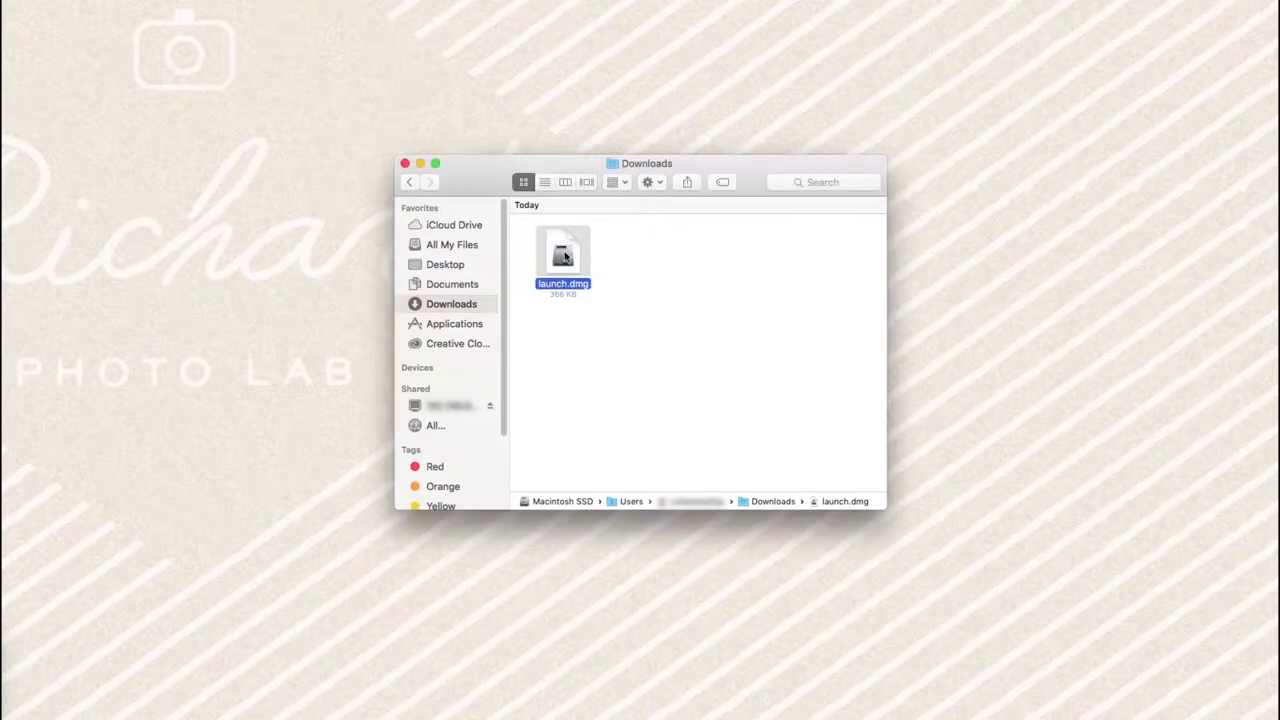
pyautogui.doubleClick(565, 257)
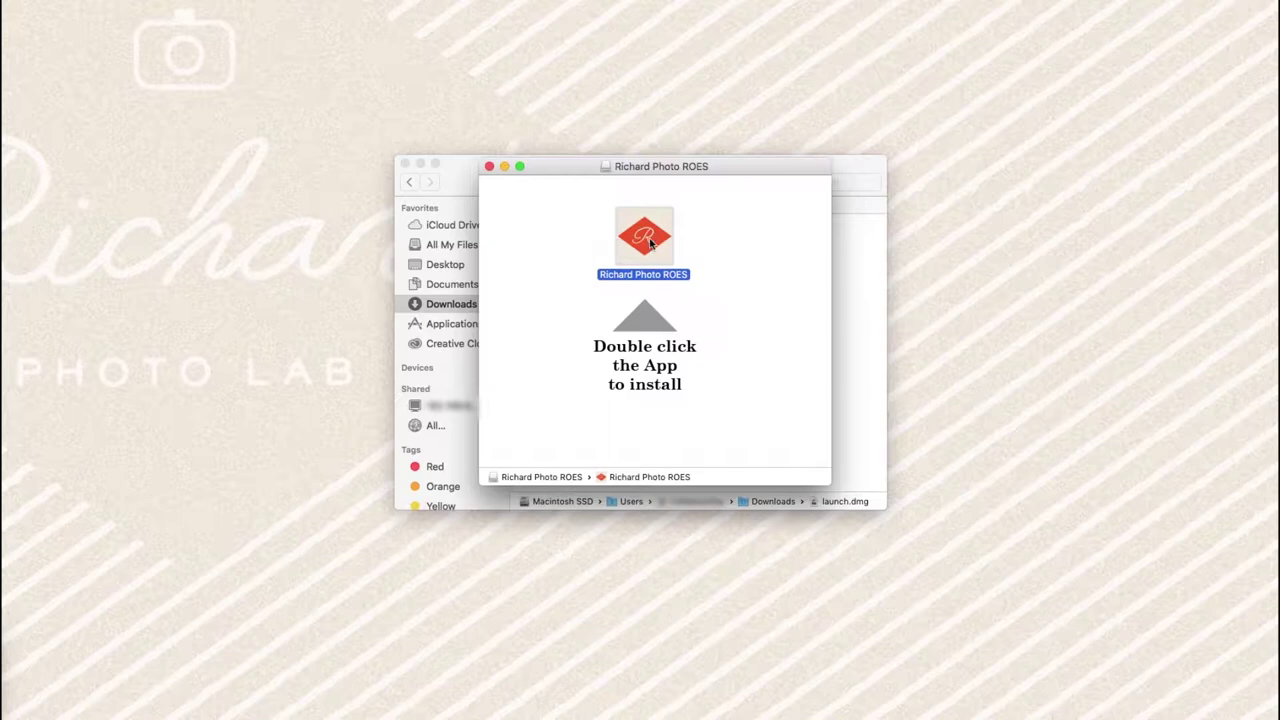
pyautogui.moveTo(650, 243); pyautogui.dragTo(462, 324)
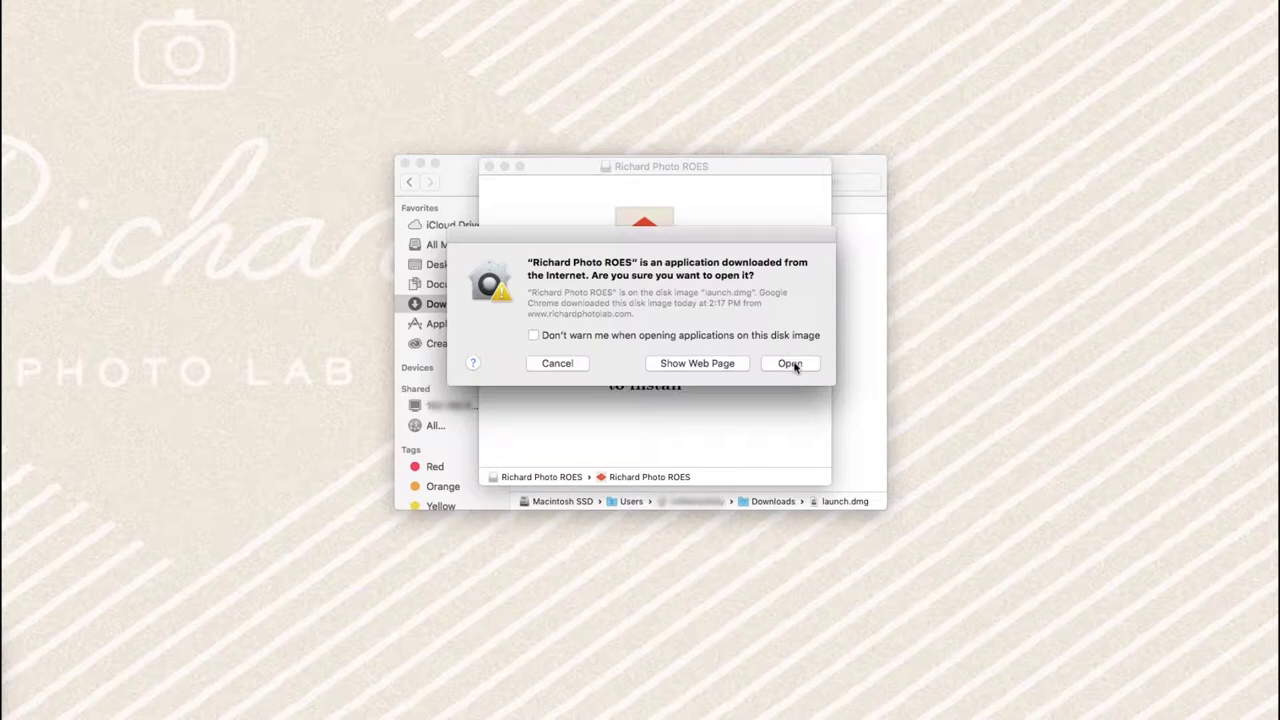
pyautogui.click(793, 365)
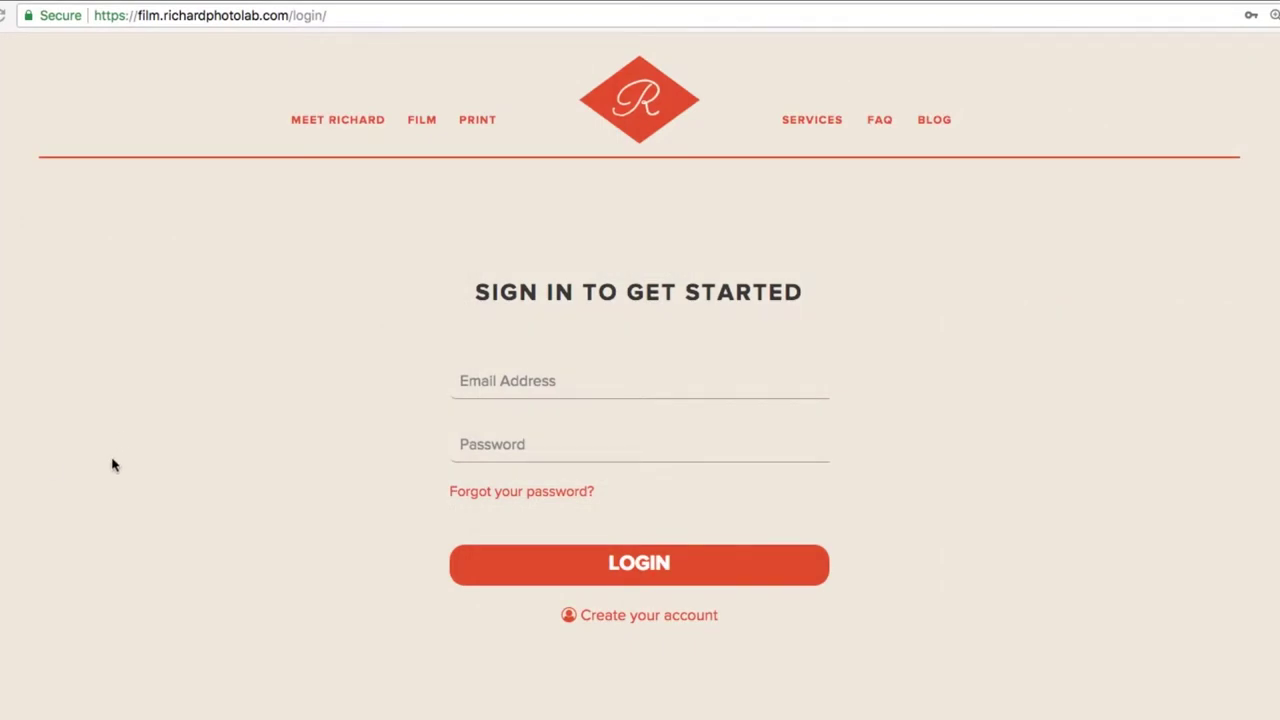
# Step: Reach the Create your account page through LOGIN/REGISTER on the Richard Photo Lab site
pyautogui.click(342, 20)
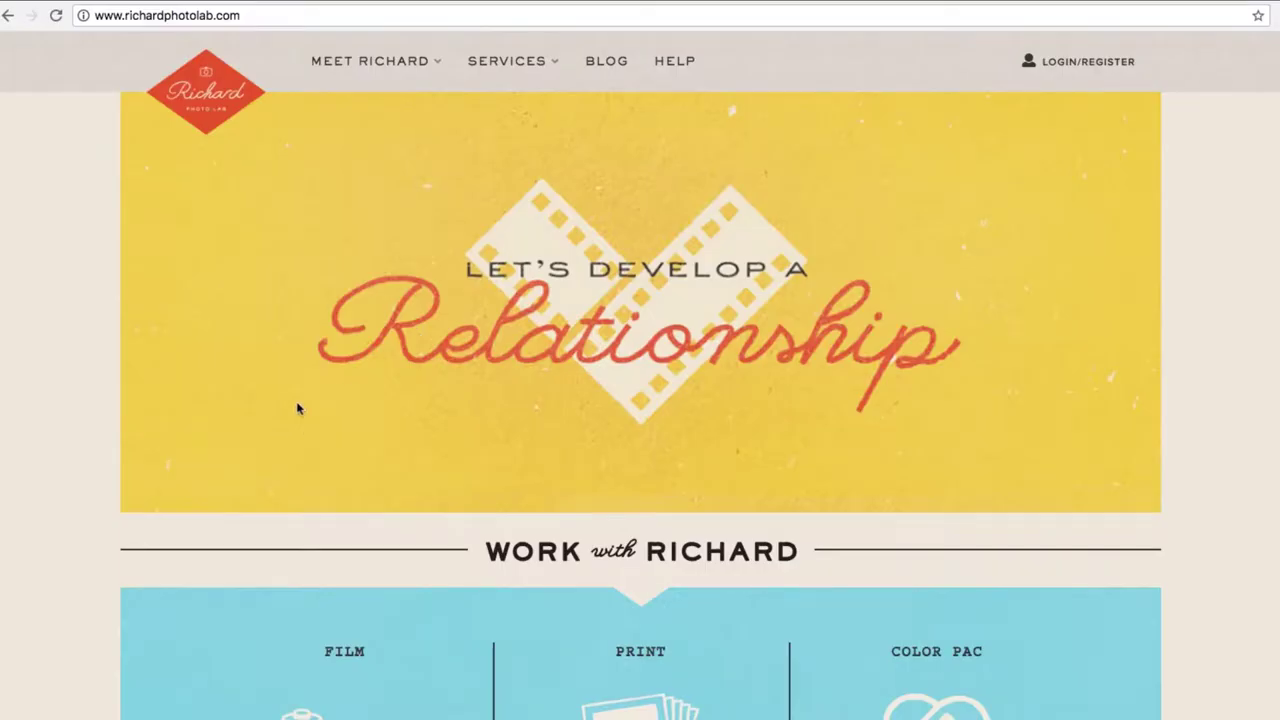
pyautogui.click(1071, 61)
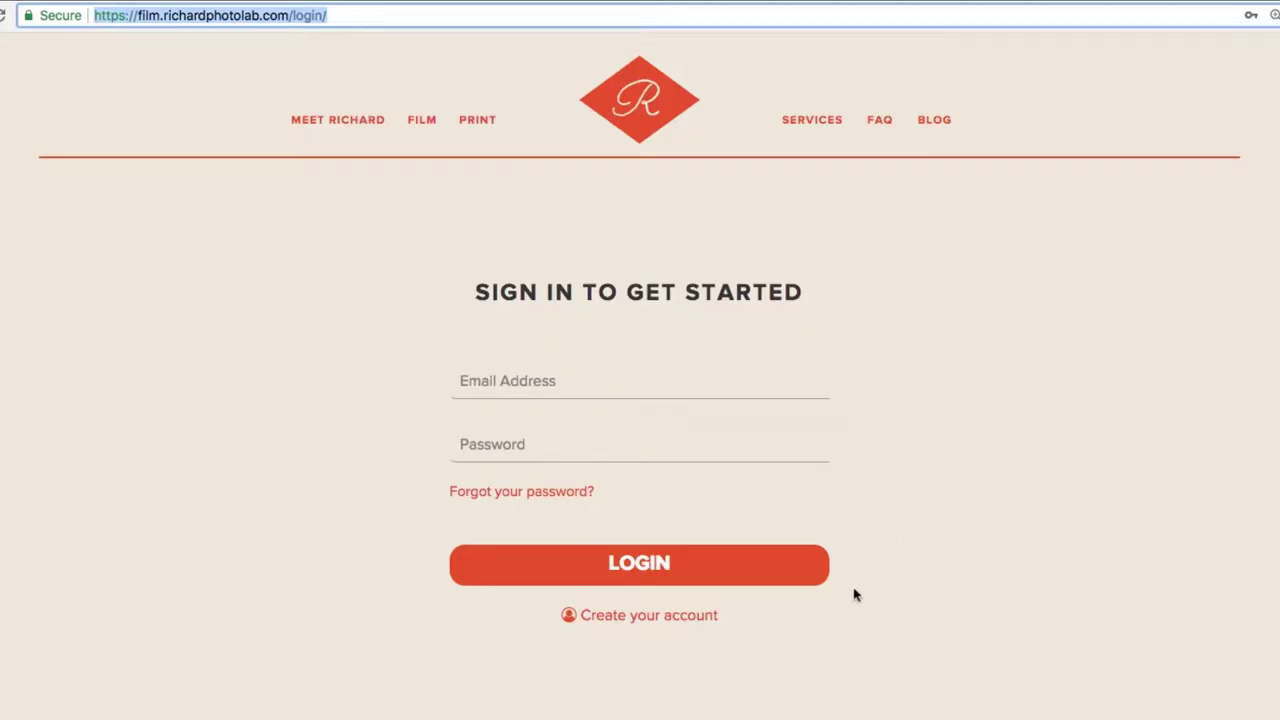
pyautogui.click(675, 620)
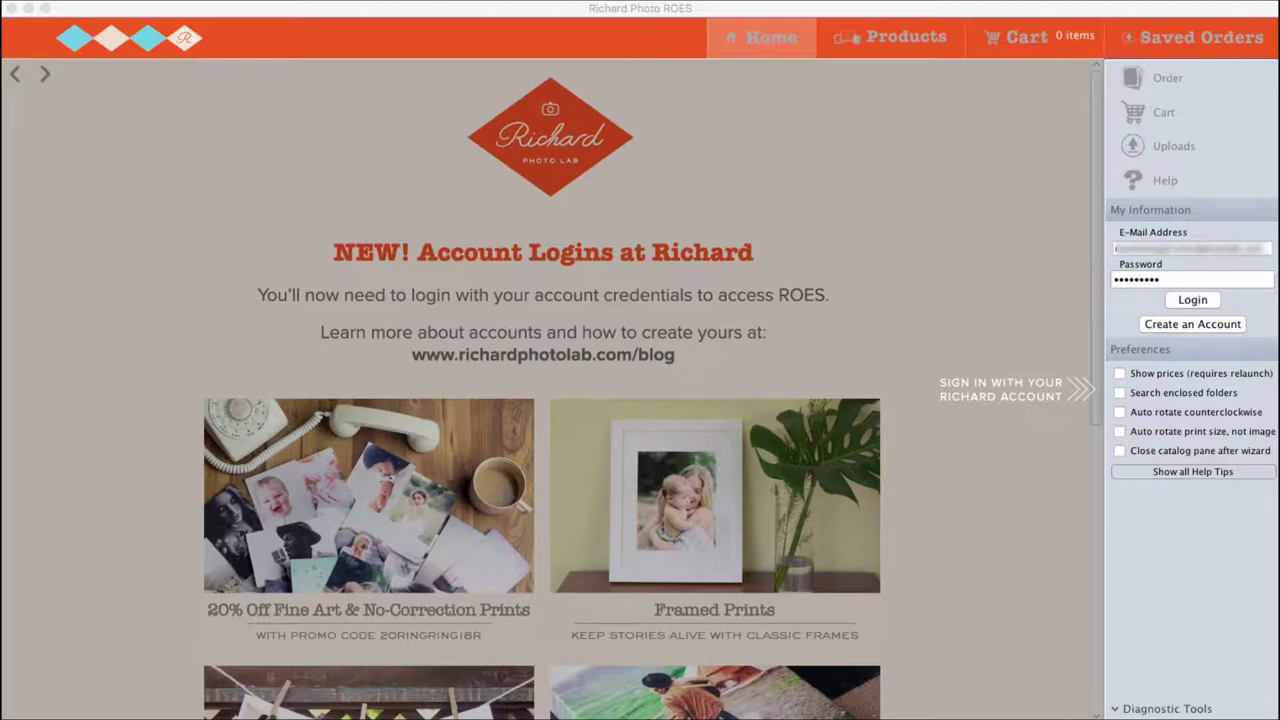
# Step: Log in to ROES, scroll through the Home page and go to the Products catalogue
pyautogui.click(1194, 302)
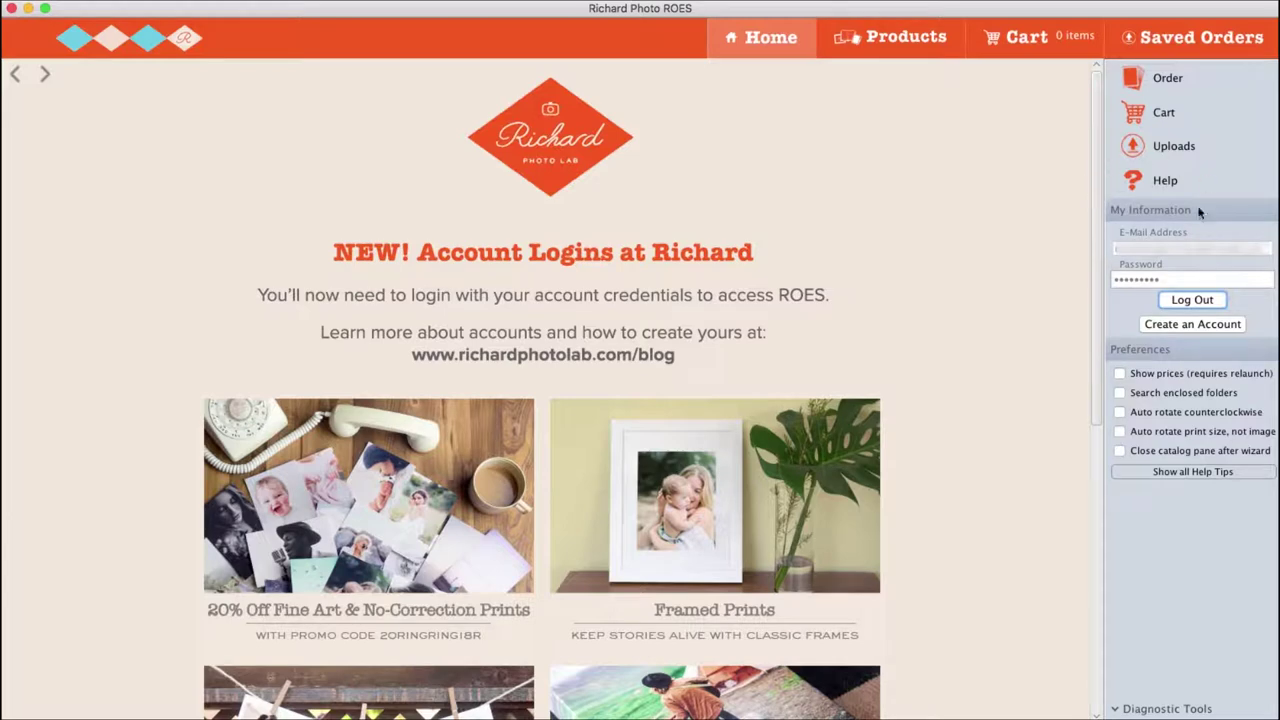
pyautogui.scroll(-2, 855, 375)
pyautogui.scroll(-10, 855, 375)
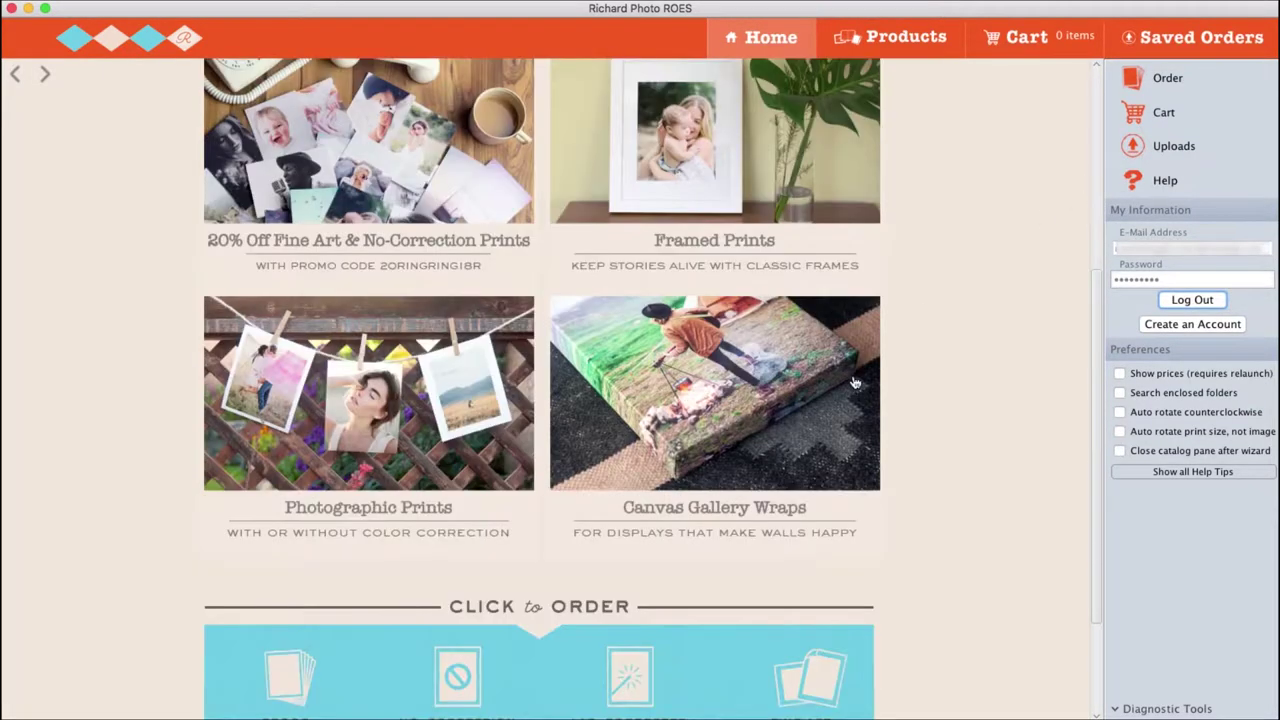
pyautogui.scroll(-3, 391, 400)
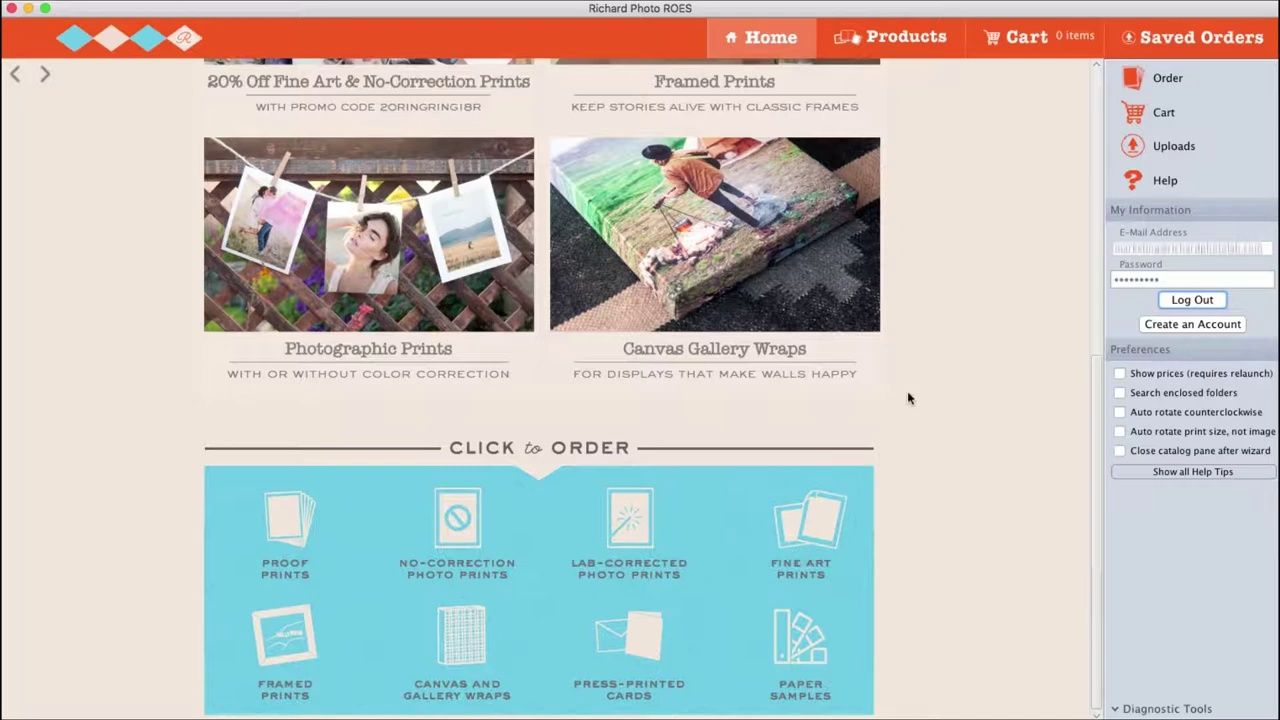
pyautogui.click(910, 40)
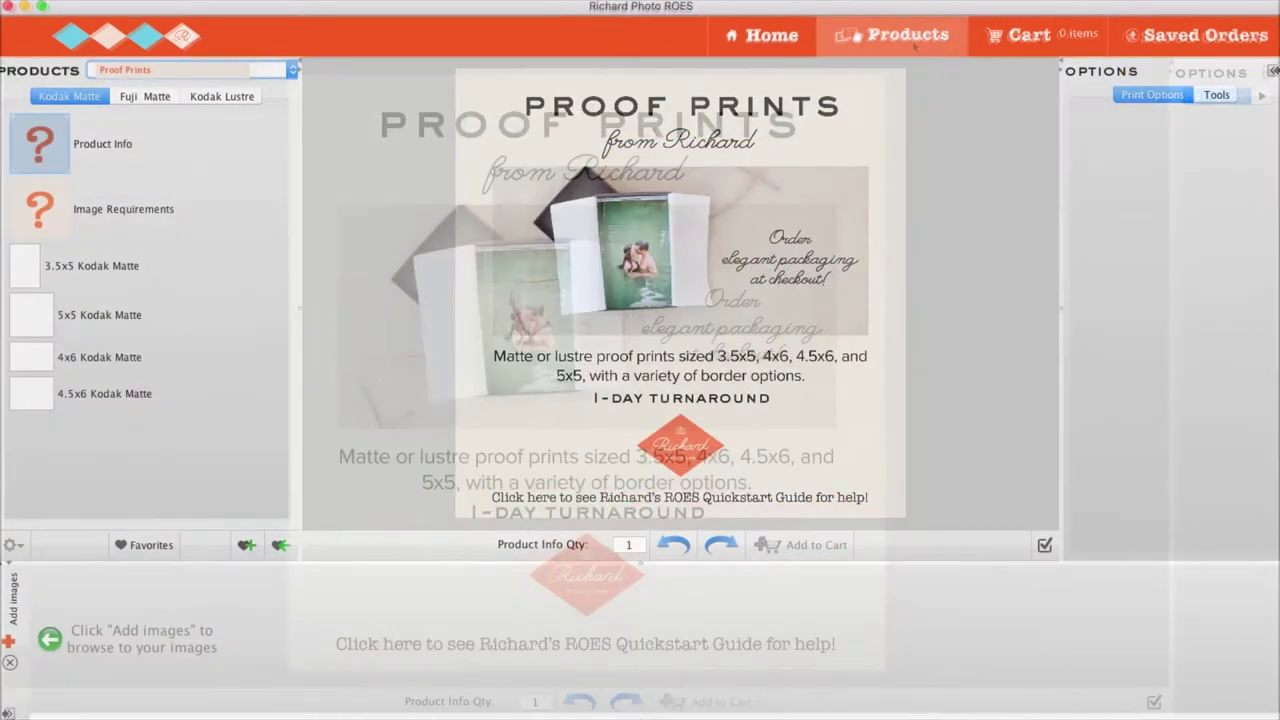
# Step: Switch the product category from Proof Prints to Fine Art Prints
pyautogui.click(292, 70)
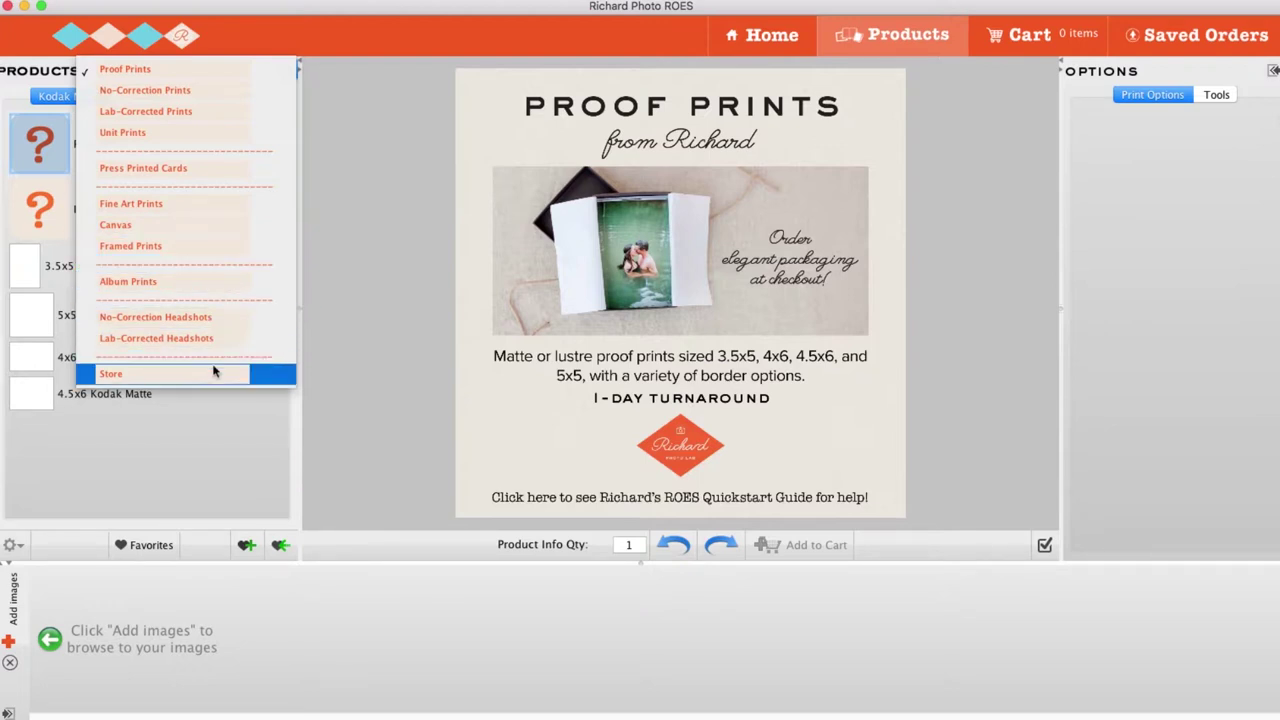
pyautogui.click(166, 205)
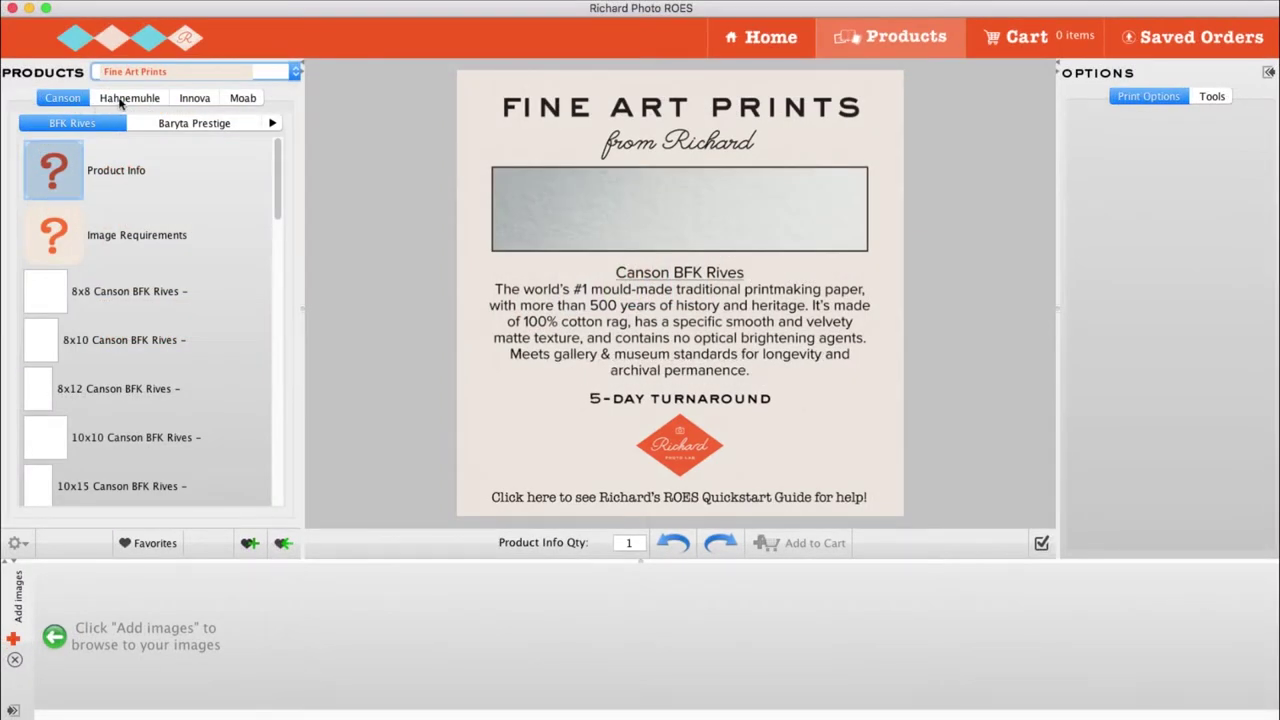
# Step: Browse the Hahnemuhle, Innova, Moab and Canson Fine Art paper sizes
pyautogui.click(158, 100)
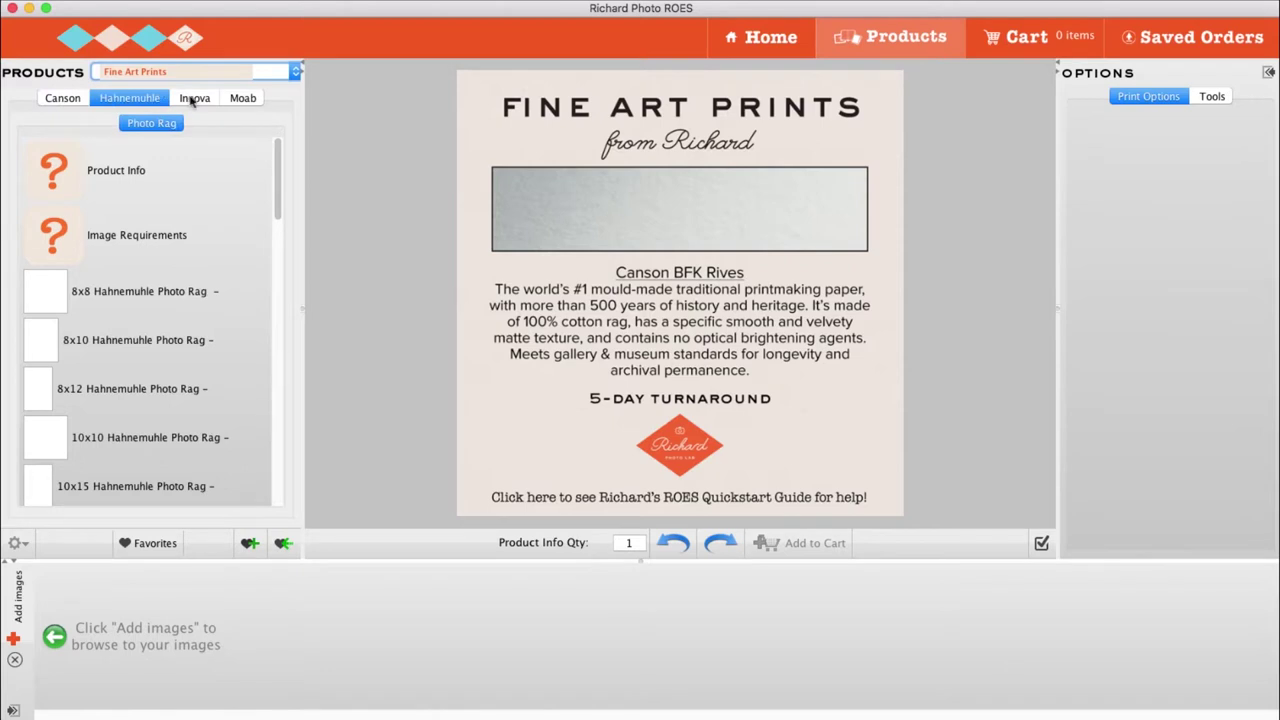
pyautogui.click(192, 100)
pyautogui.click(244, 100)
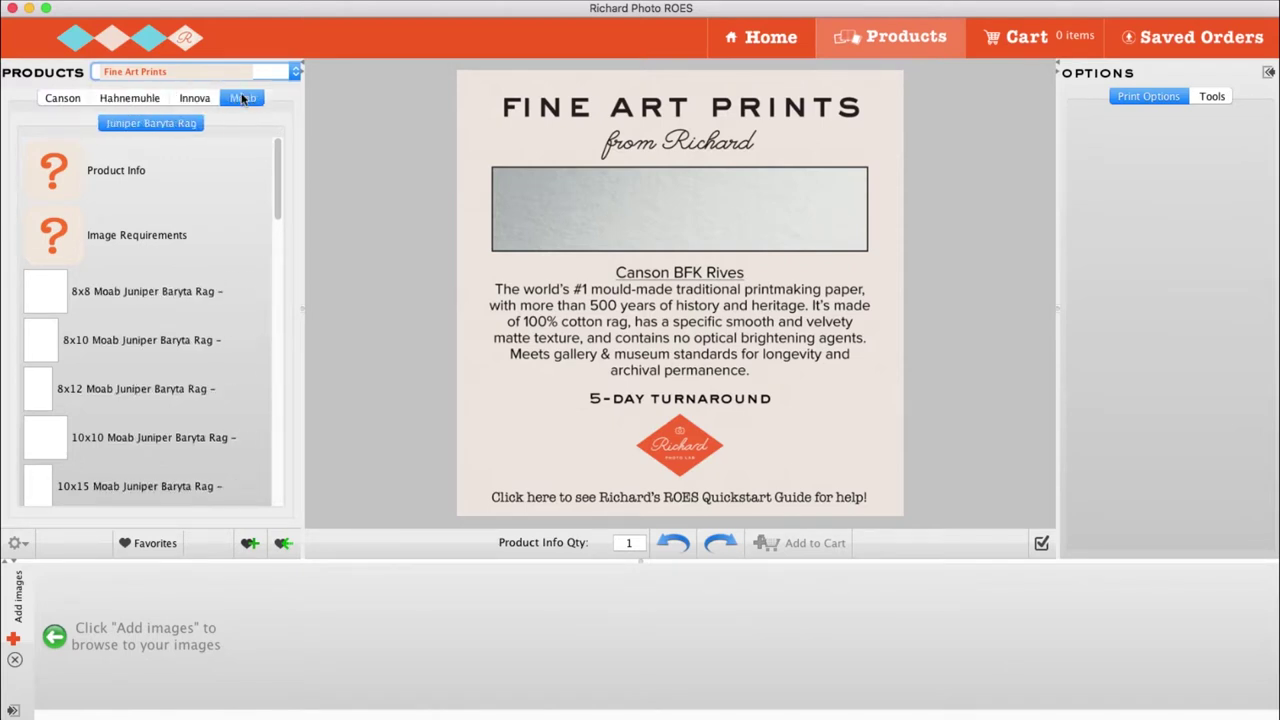
pyautogui.click(60, 100)
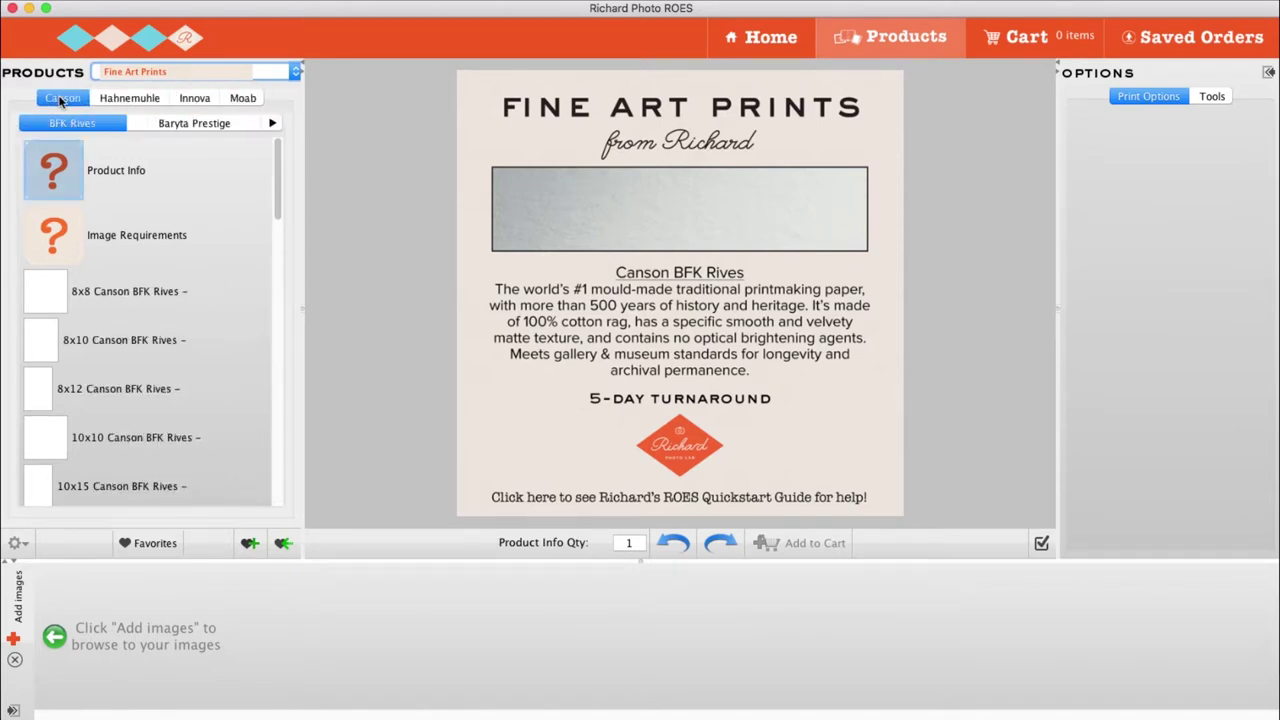
pyautogui.click(272, 123)
pyautogui.click(273, 124)
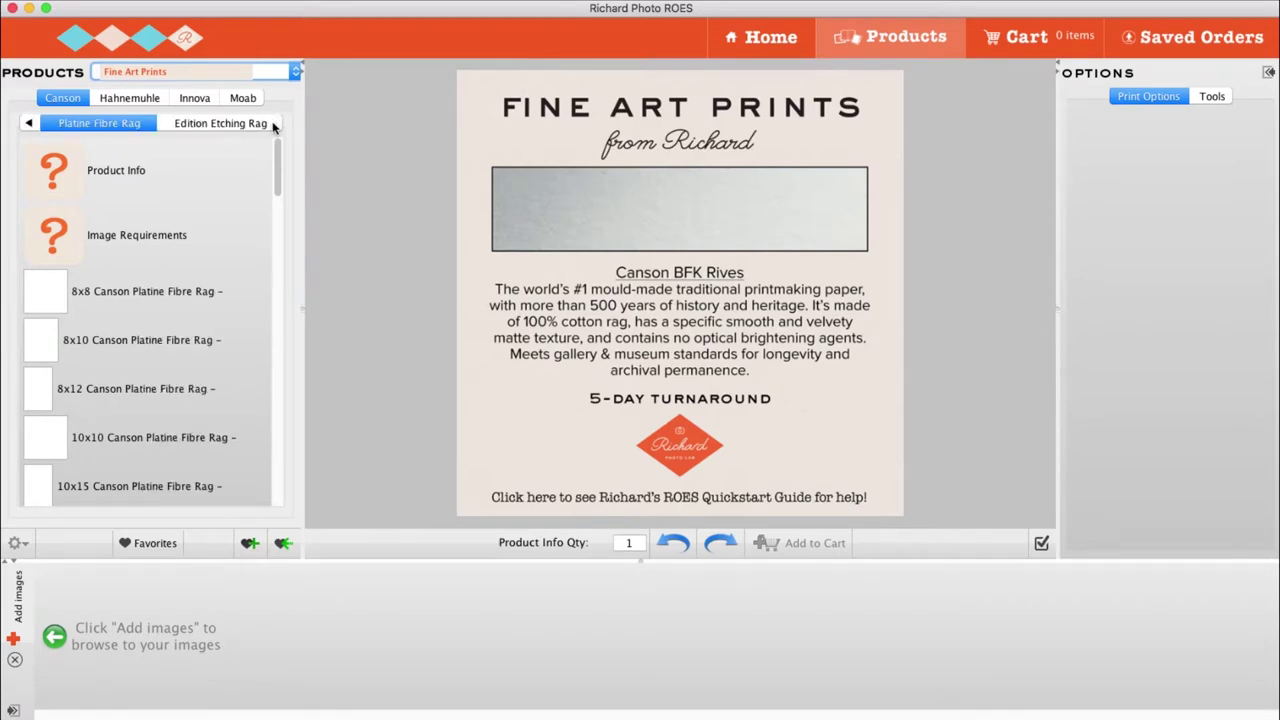
# Step: Show Product Info for Canson Edition Etching Rag and read the Image Requirements page
pyautogui.click(204, 129)
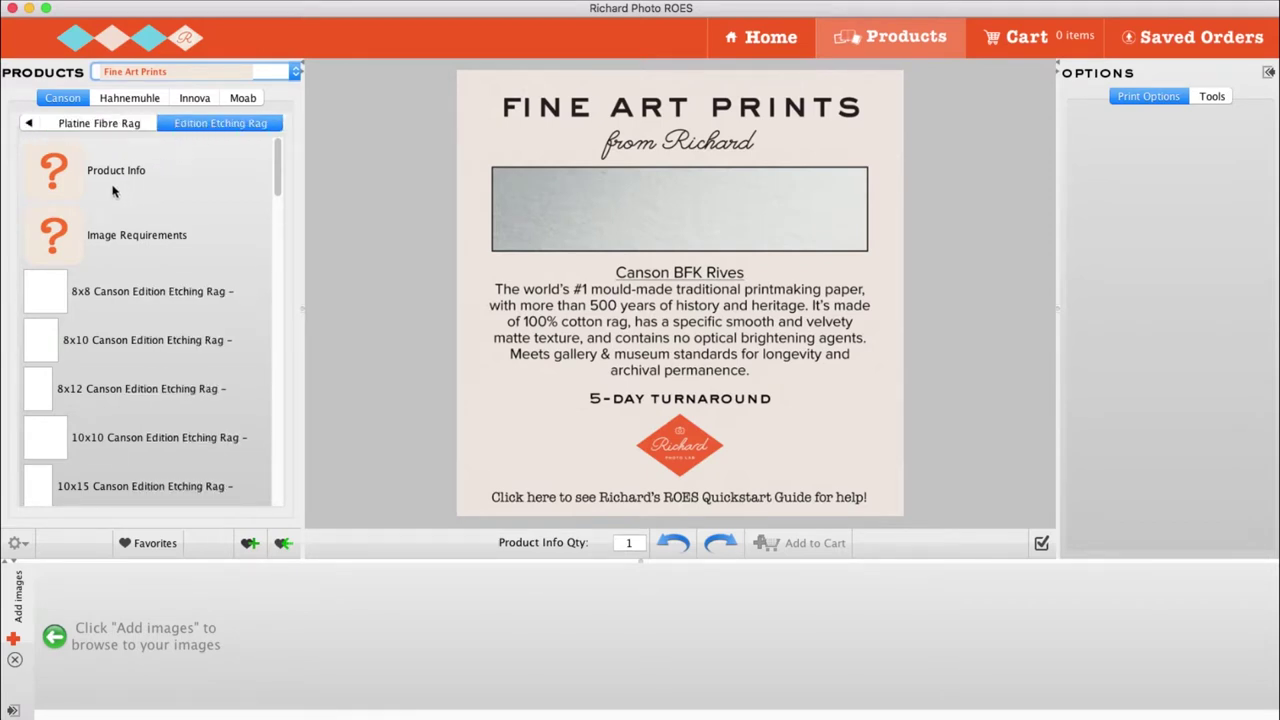
pyautogui.click(58, 176)
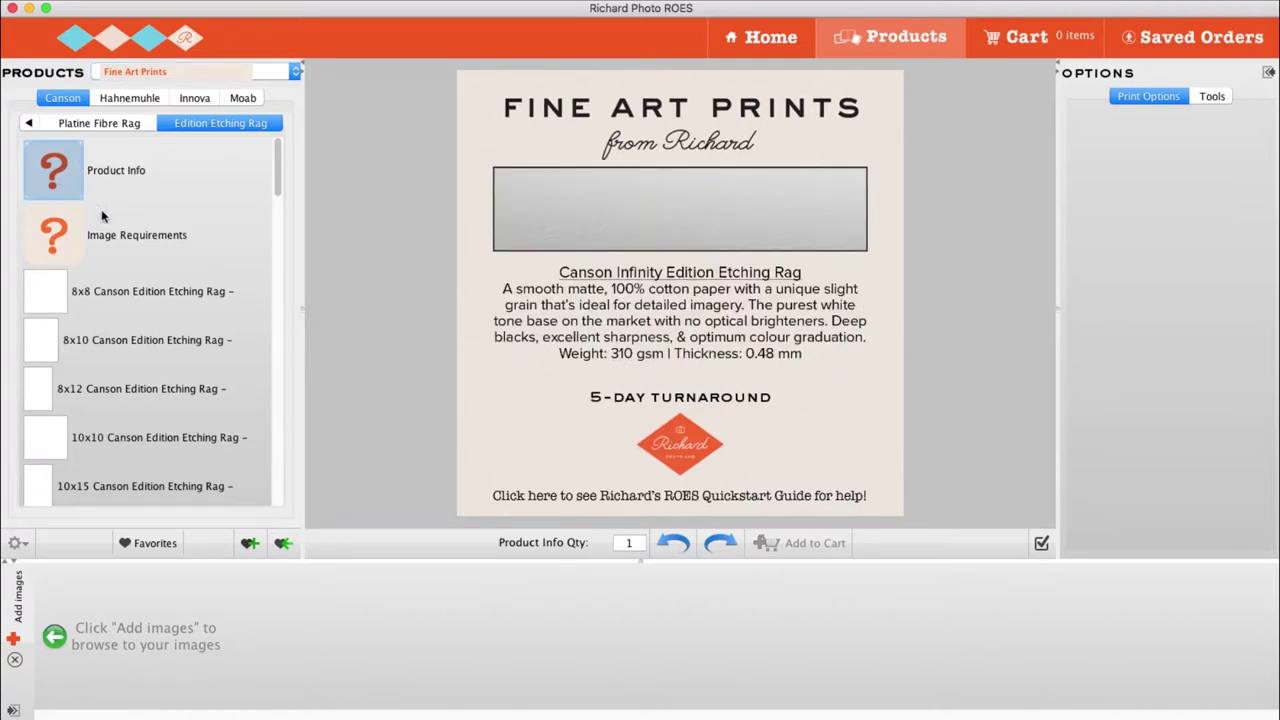
pyautogui.click(68, 238)
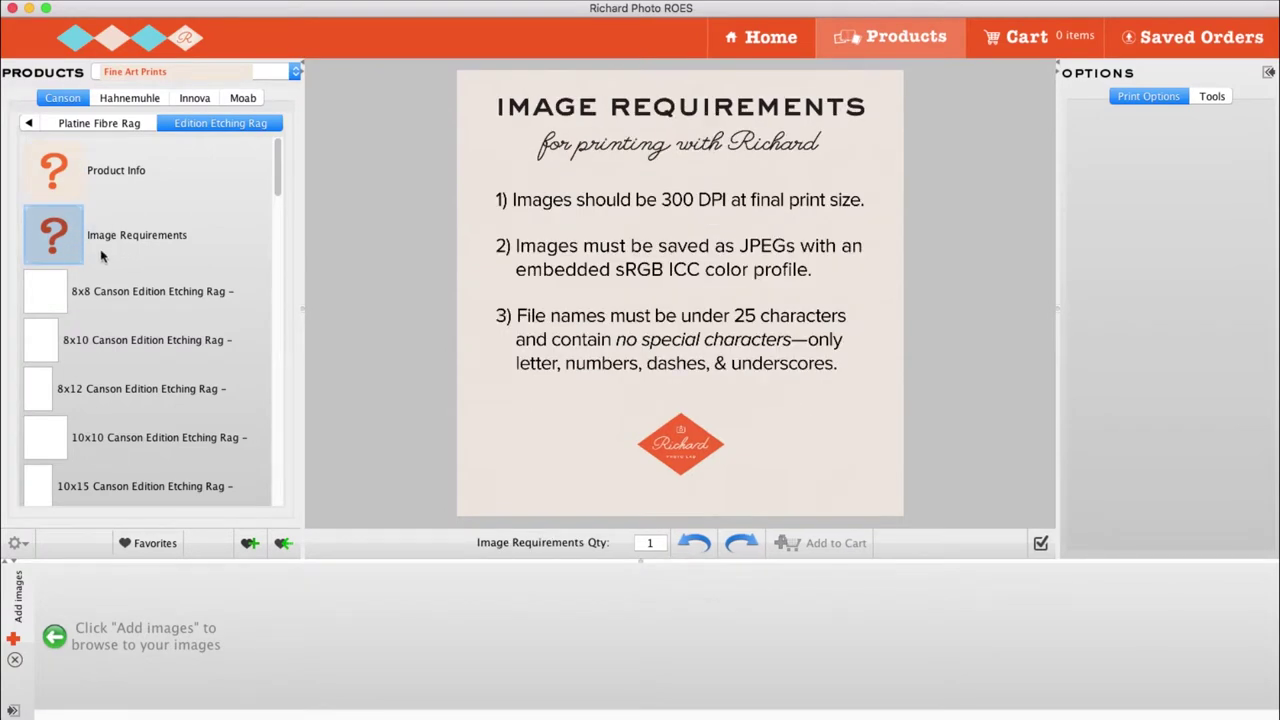
# Step: Select the 4x5 print size under Small Prints
pyautogui.scroll(-2, 120, 300)
pyautogui.scroll(-3, 120, 308)
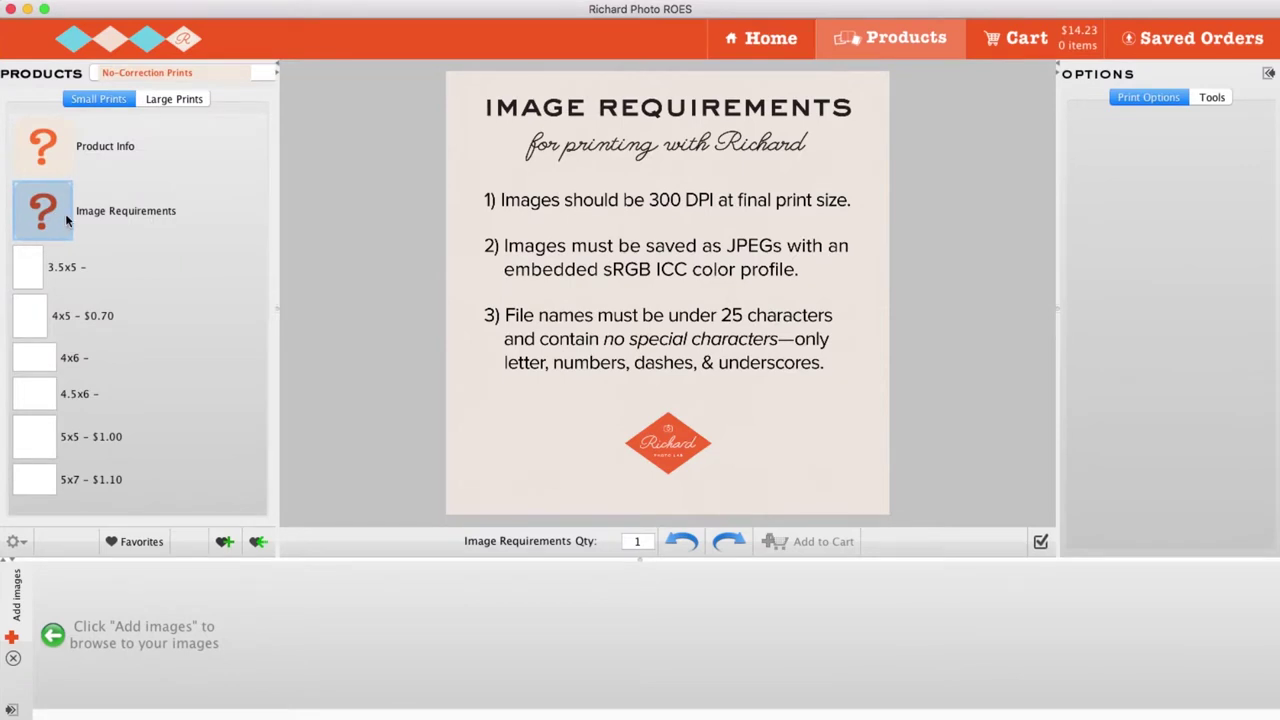
pyautogui.click(40, 327)
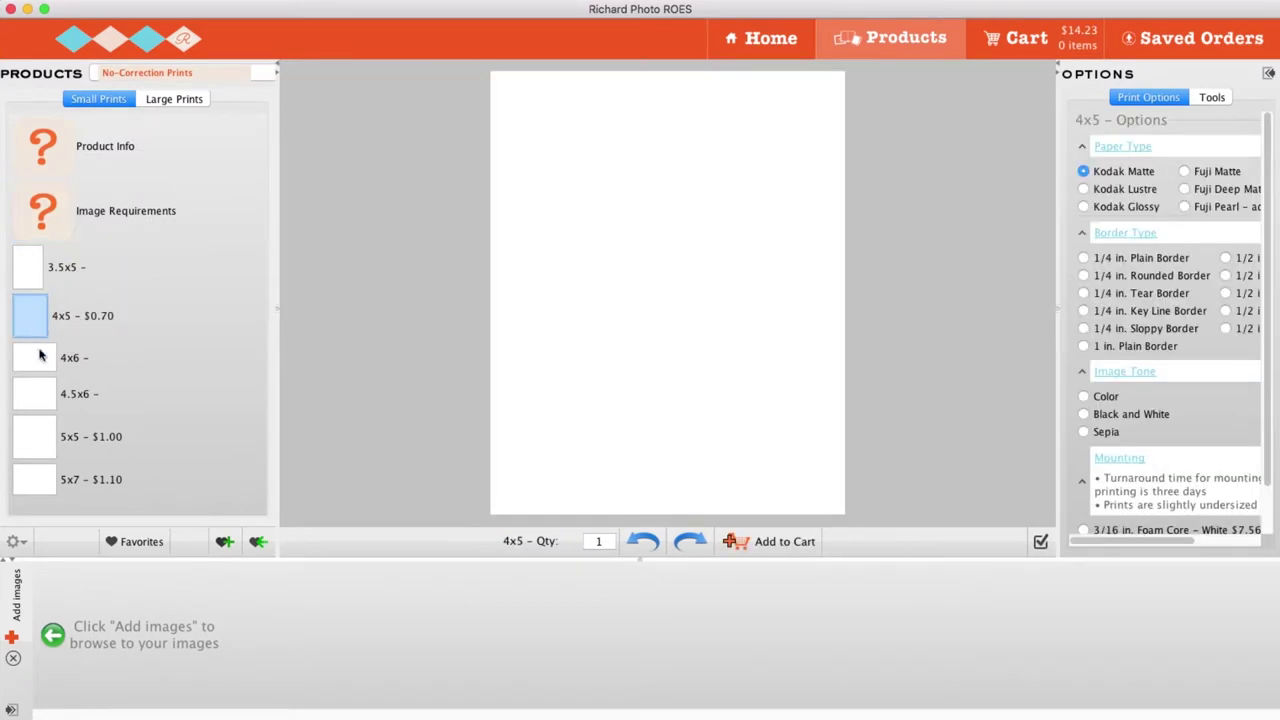
# Step: Load images from the Desktop folder _Inside Richard Photo Lab
pyautogui.click(16, 608)
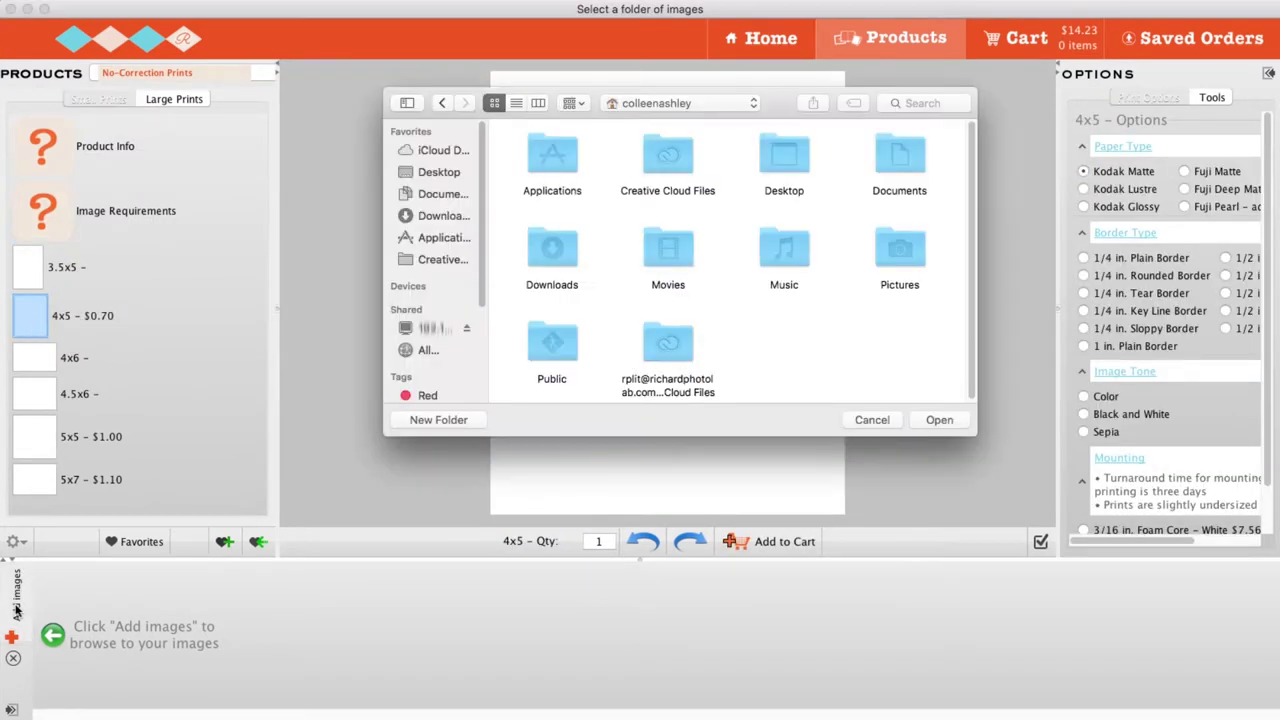
pyautogui.click(454, 175)
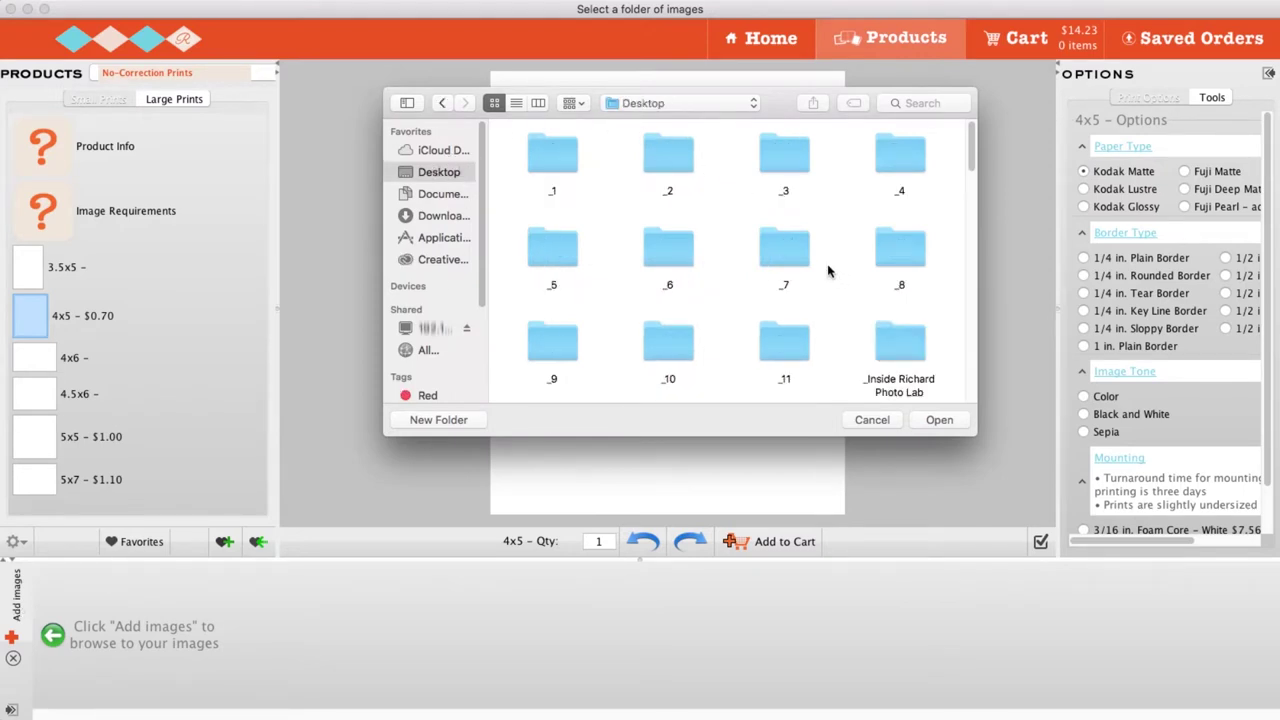
pyautogui.click(906, 349)
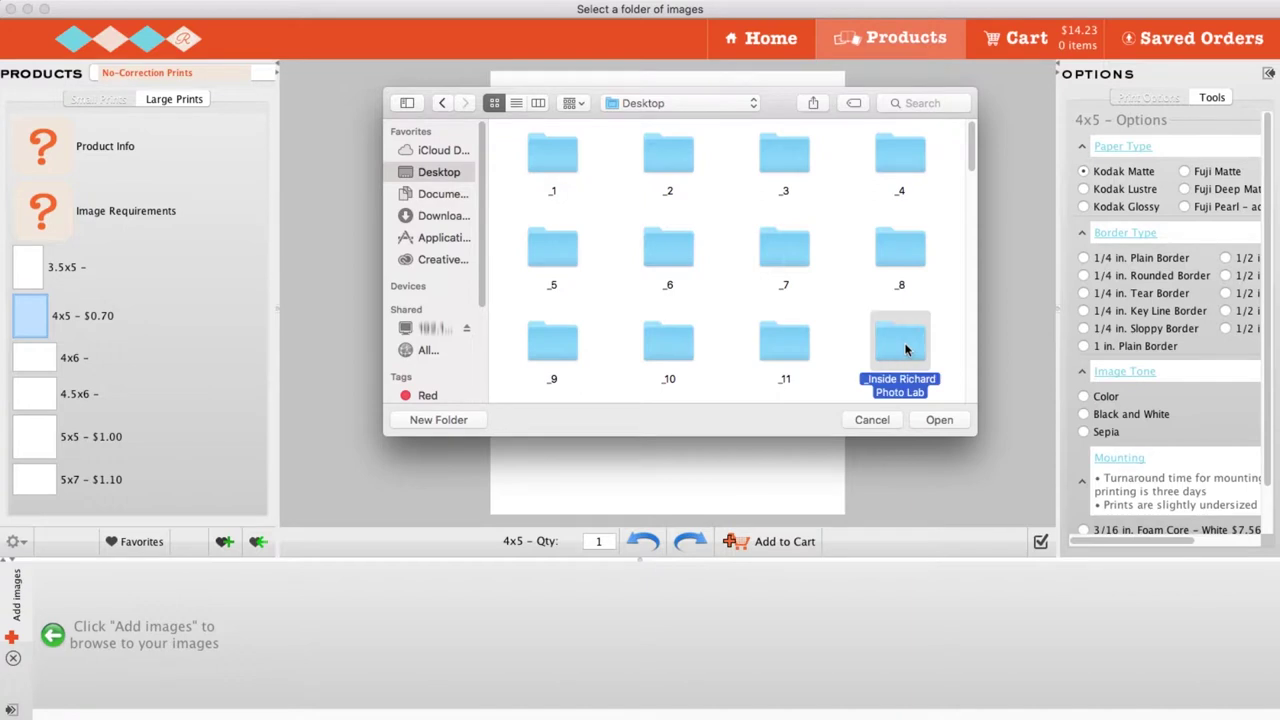
pyautogui.click(937, 421)
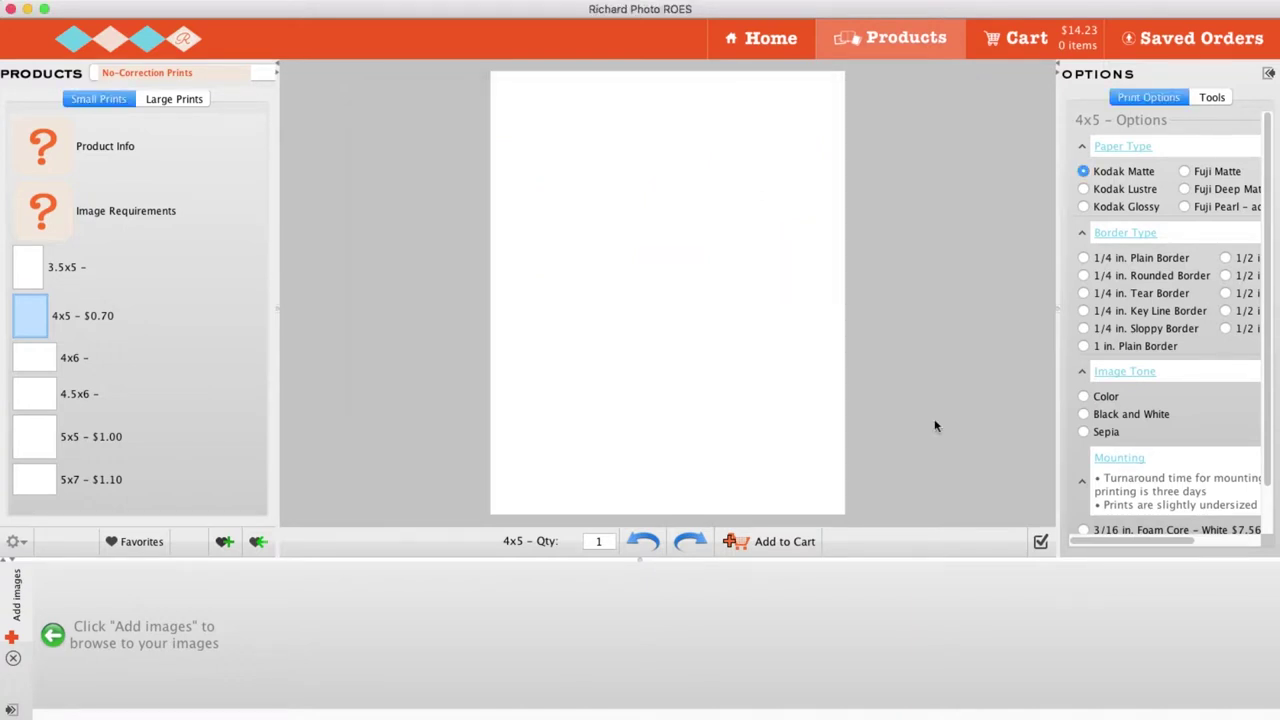
# Step: Place Cutting-Film.JPG into the 4x5 print frame
pyautogui.moveTo(121, 640); pyautogui.dragTo(614, 328)
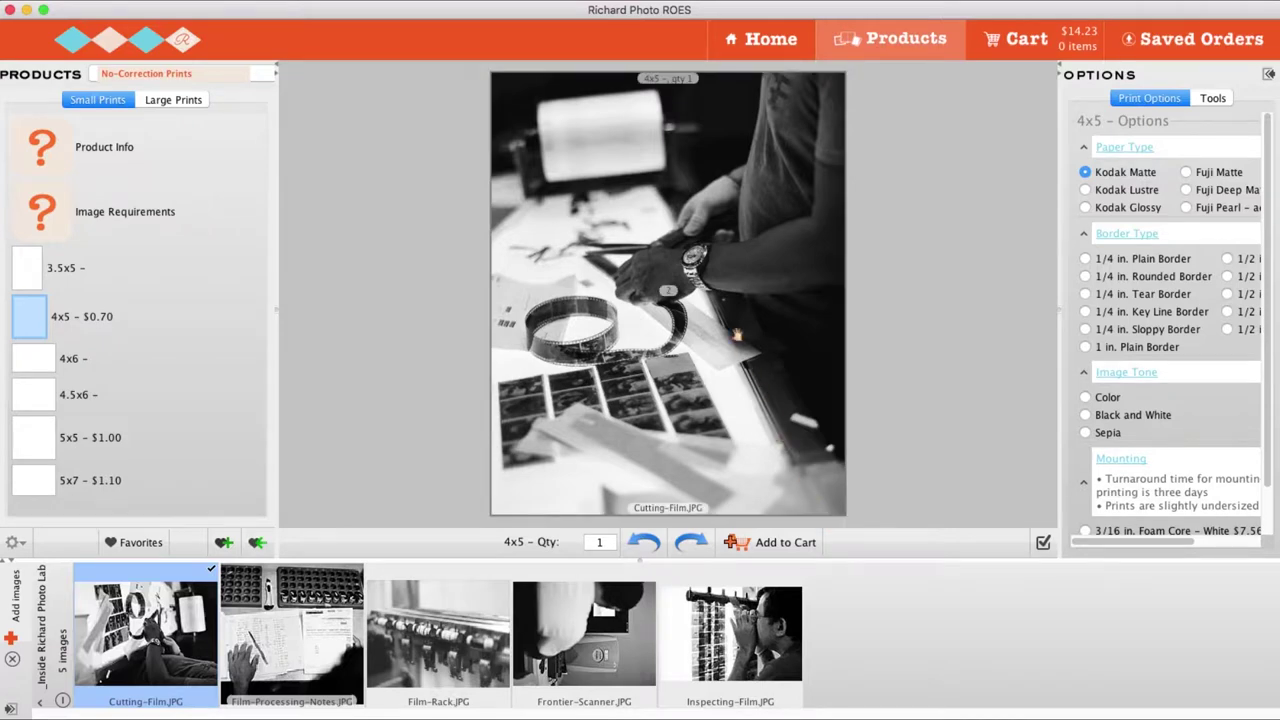
pyautogui.moveTo(726, 293); pyautogui.dragTo(726, 293)
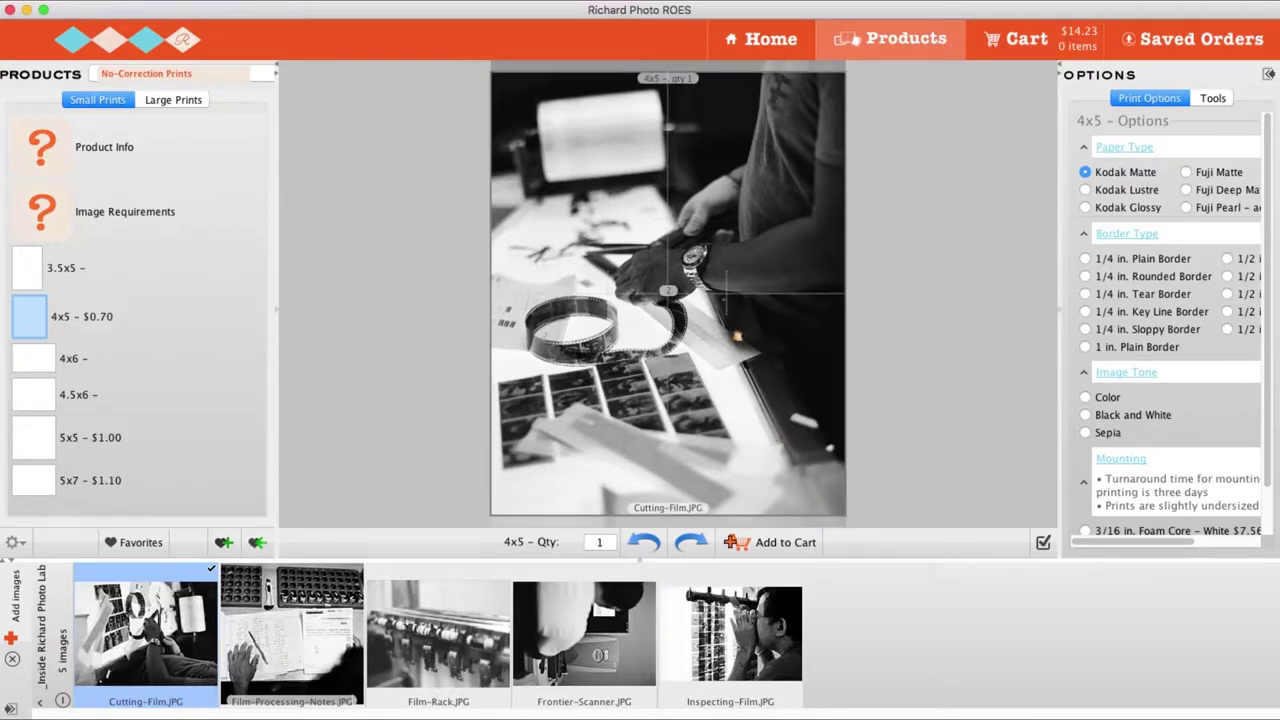
# Step: Nudge the Cutting-Film photo slightly down within the 4x5 crop
pyautogui.moveTo(736, 337); pyautogui.dragTo(738, 343)
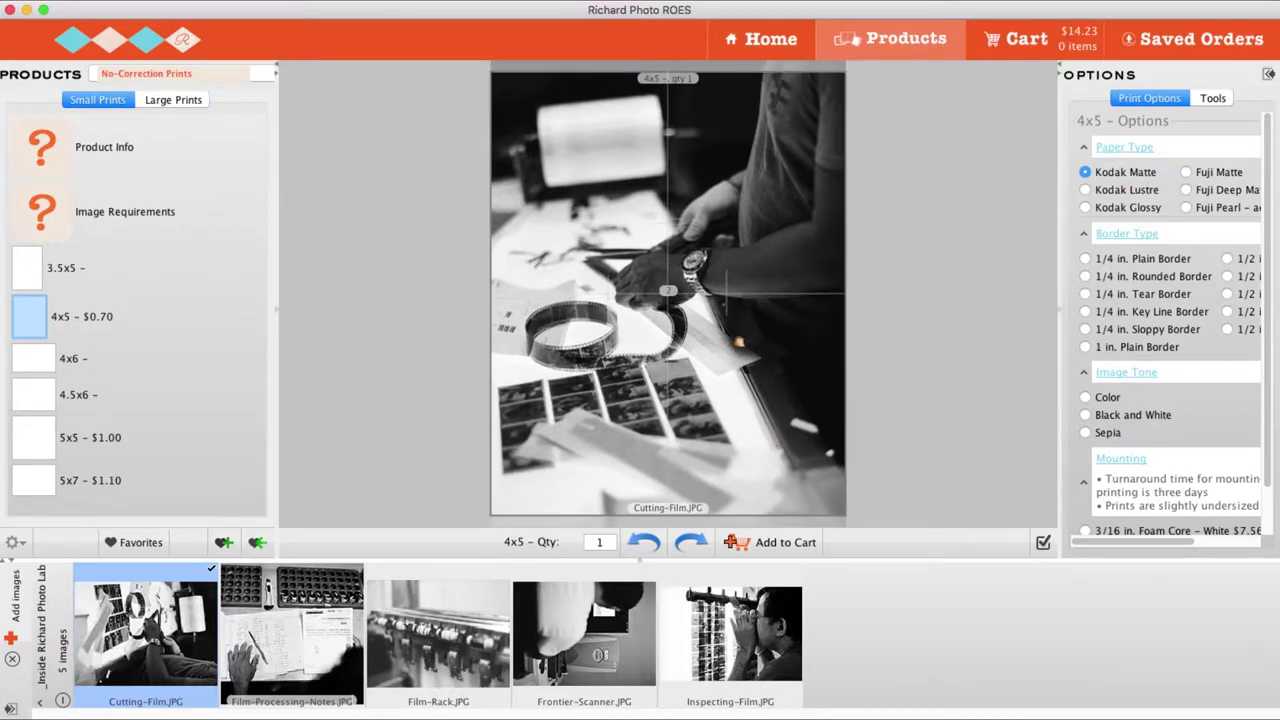
pyautogui.moveTo(726, 290); pyautogui.dragTo(726, 291)
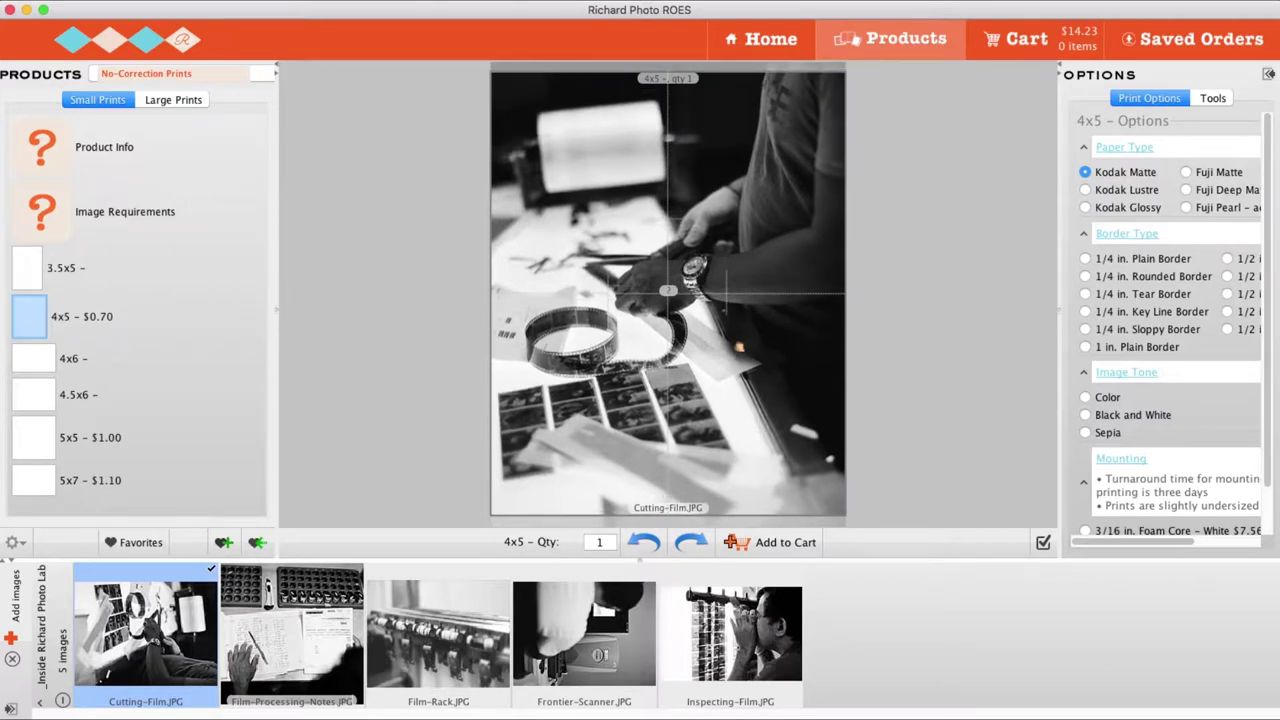
pyautogui.moveTo(739, 346); pyautogui.dragTo(739, 346)
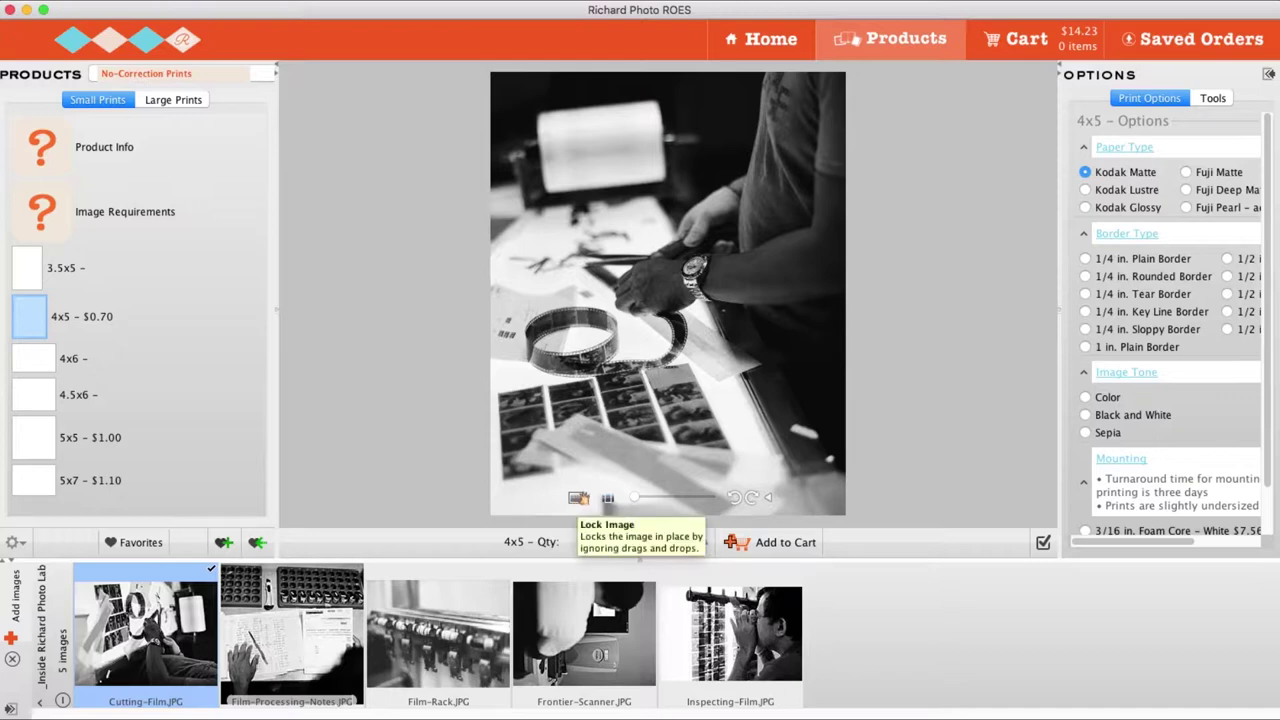
# Step: Try Fit, zoom and rotation, leave the photo upright, and widen the options panel
pyautogui.click(607, 498)
pyautogui.moveTo(634, 497); pyautogui.dragTo(652, 498)
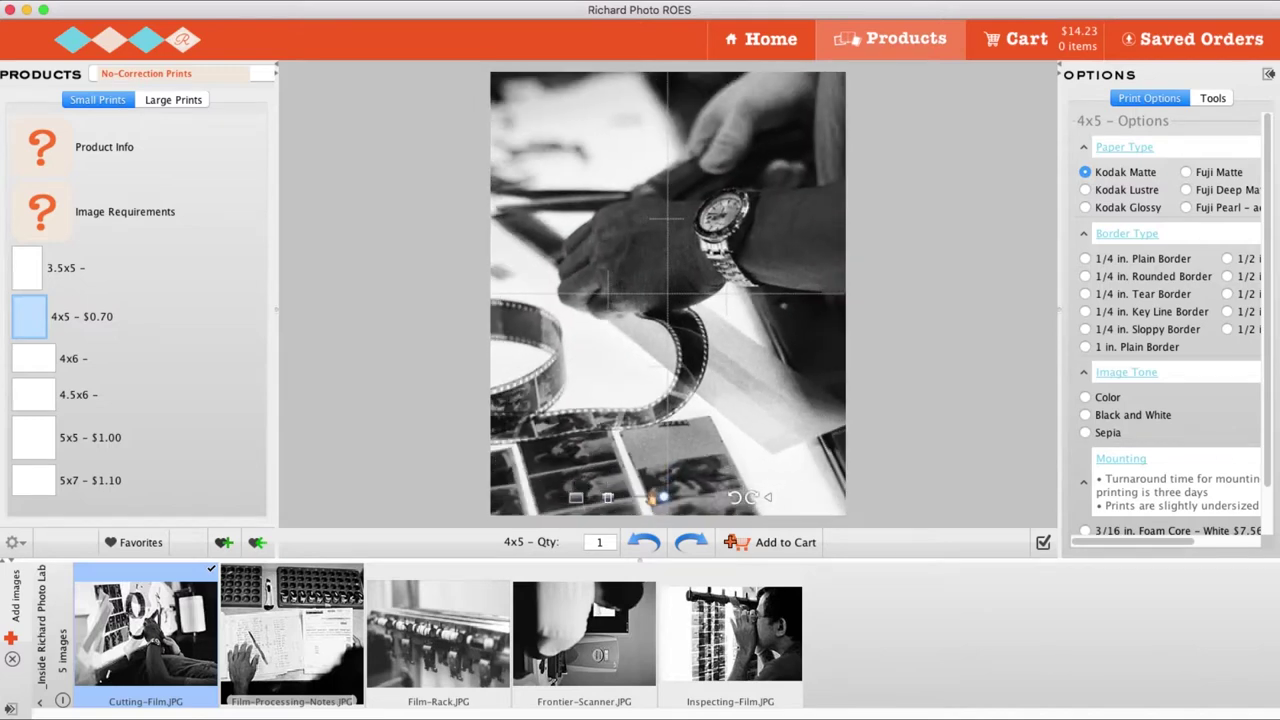
pyautogui.click(735, 497)
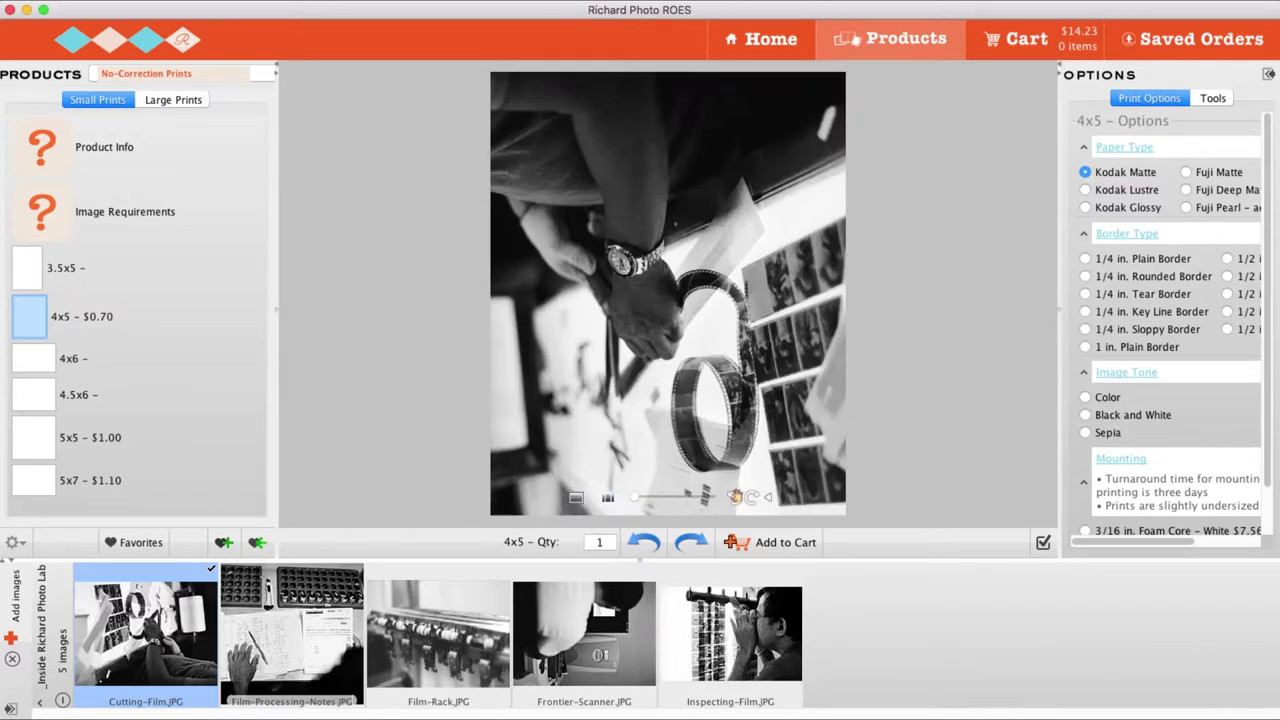
pyautogui.click(753, 497)
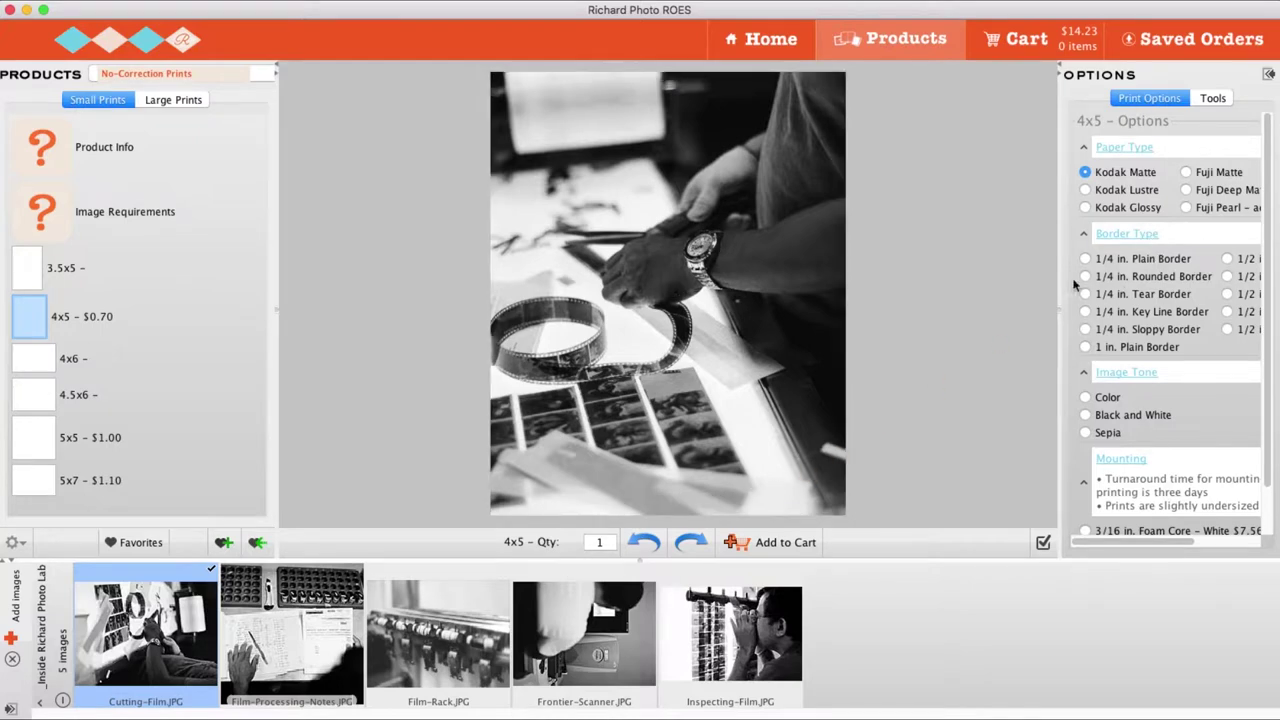
pyautogui.moveTo(1062, 289); pyautogui.dragTo(971, 285)
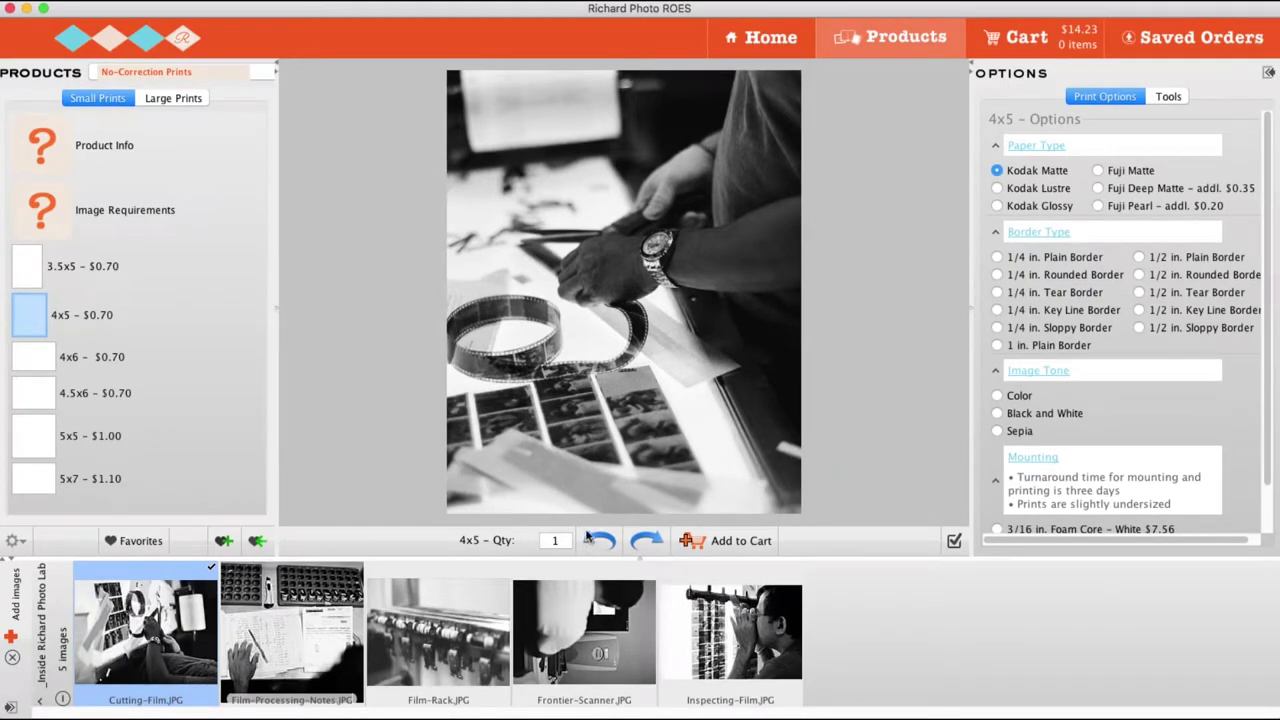
pyautogui.click(954, 542)
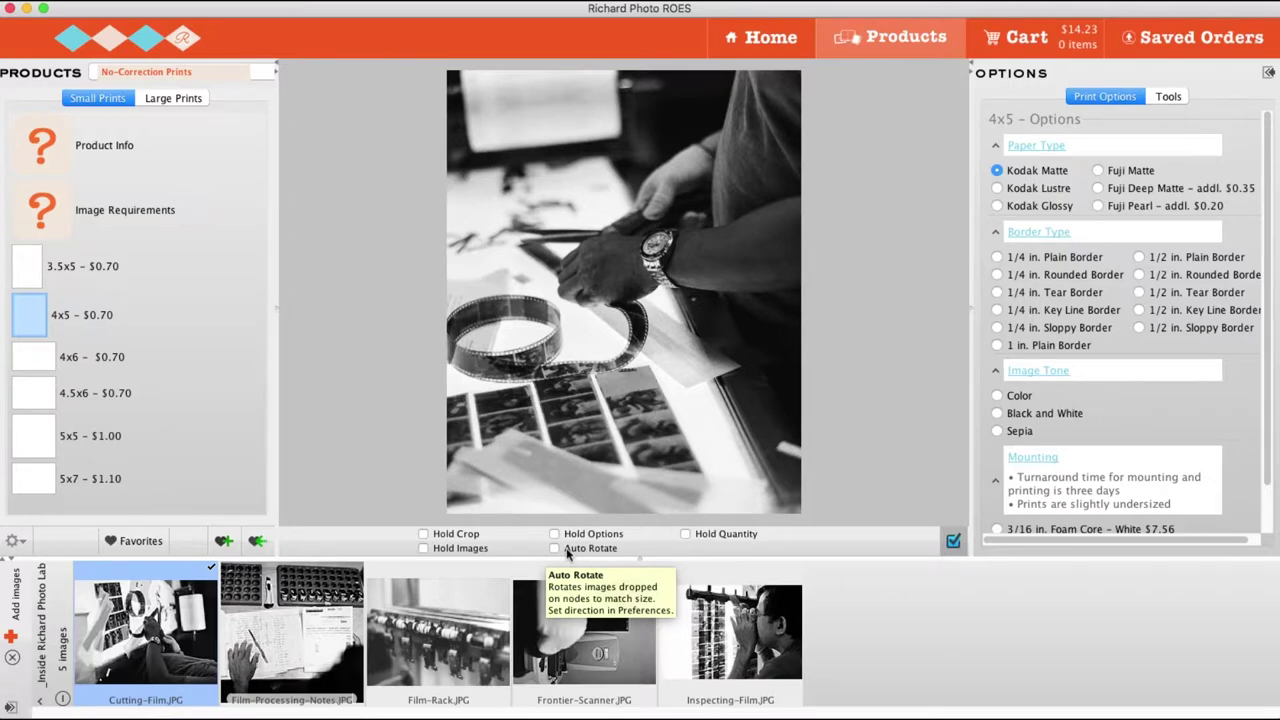
pyautogui.click(953, 543)
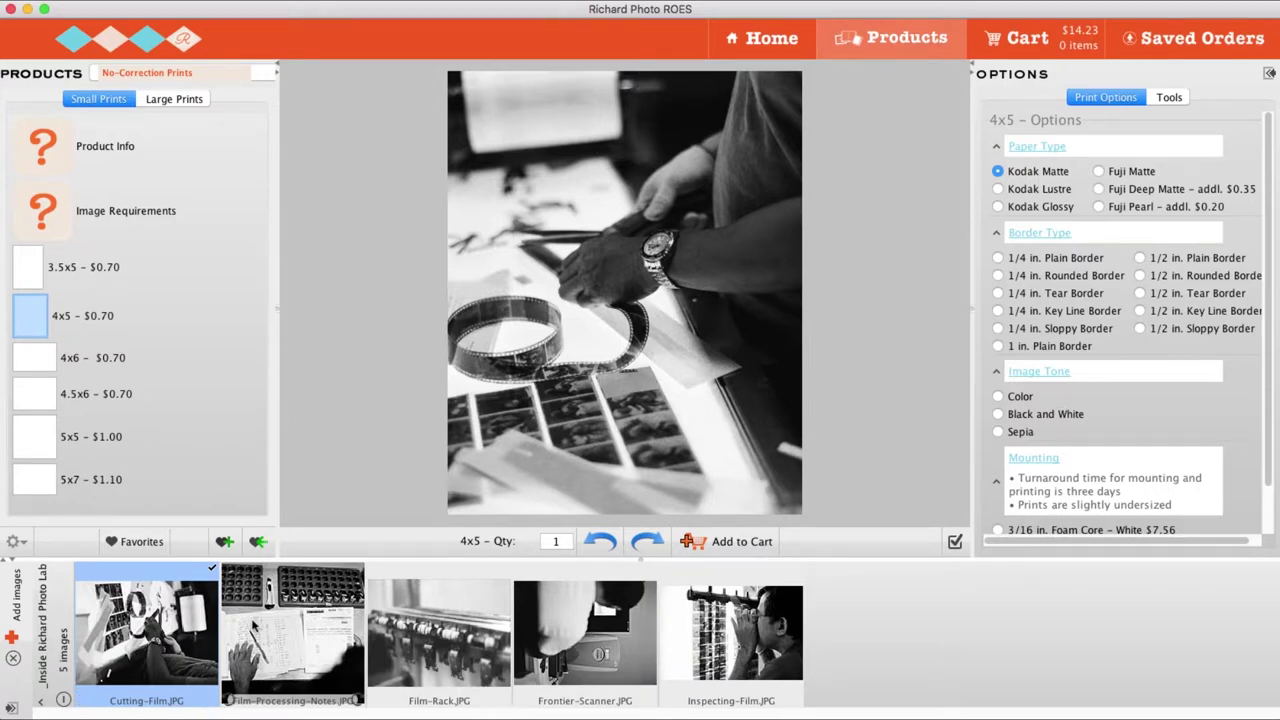
# Step: Select Film-Processing-Notes, Film-Rack and Frontier-Scanner alongside Cutting-Film
pyautogui.keyDown('super'); pyautogui.click(318, 618); pyautogui.keyUp('super')
pyautogui.keyDown('super'); pyautogui.click(437, 616); pyautogui.keyUp('super')
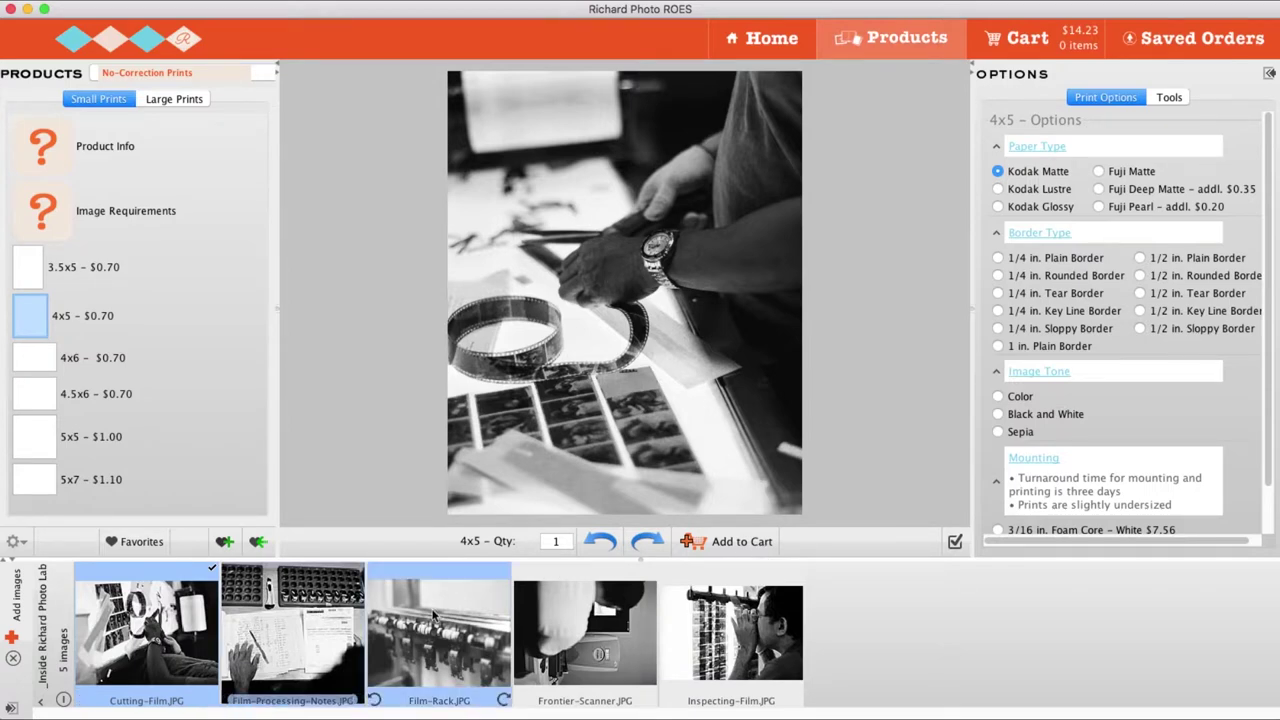
pyautogui.keyDown('super'); pyautogui.click(573, 620); pyautogui.keyUp('super')
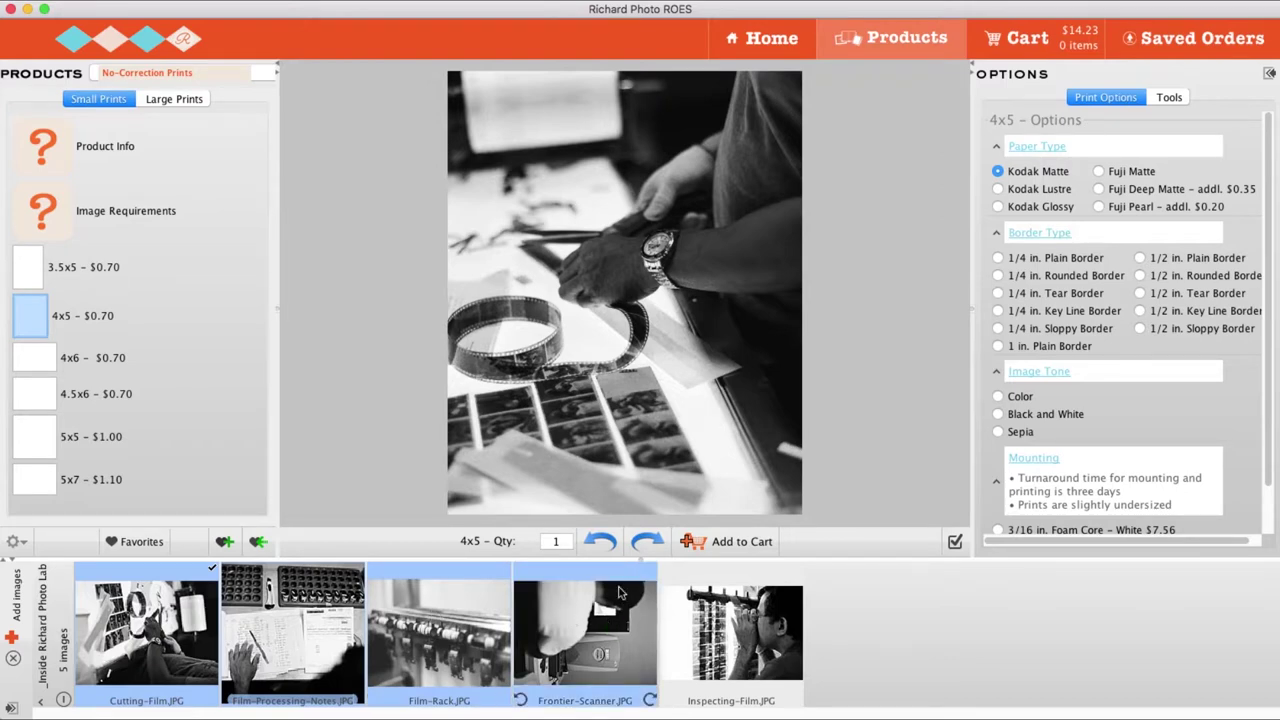
# Step: Add the four selected photos as 4x5 prints, confirming, and review the cart
pyautogui.moveTo(598, 628); pyautogui.dragTo(673, 366)
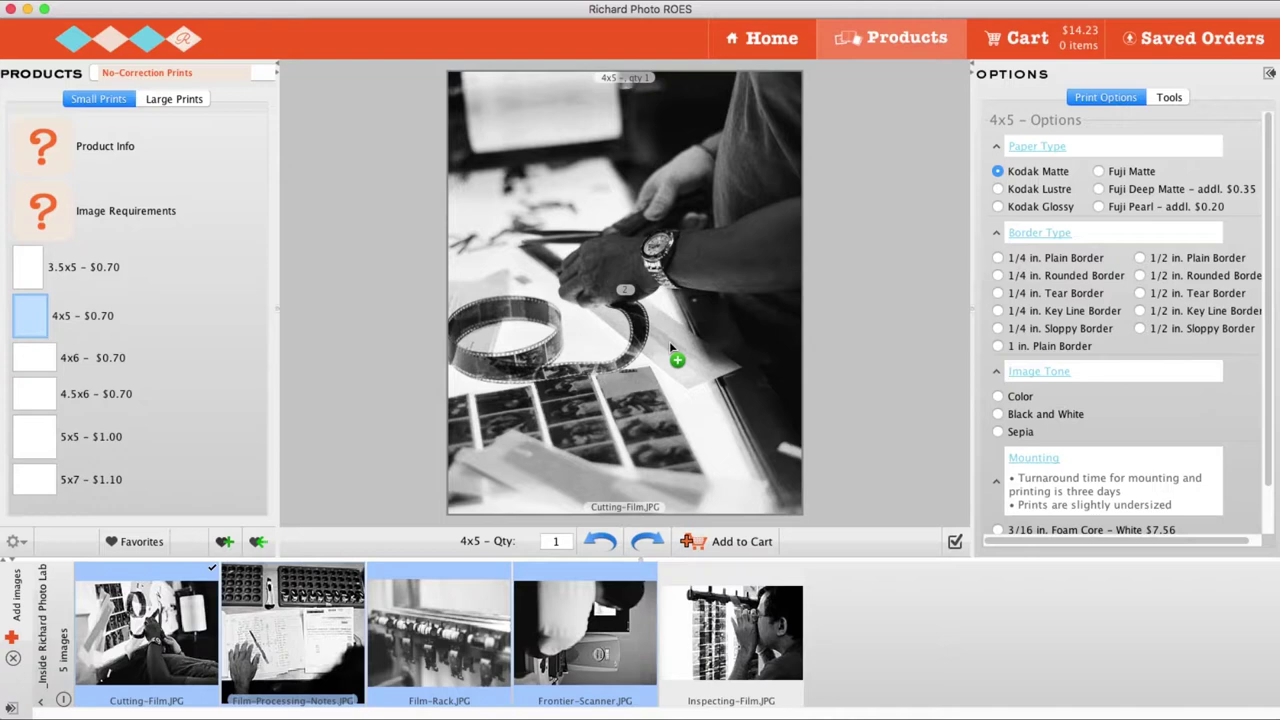
pyautogui.moveTo(670, 345); pyautogui.dragTo(670, 345)
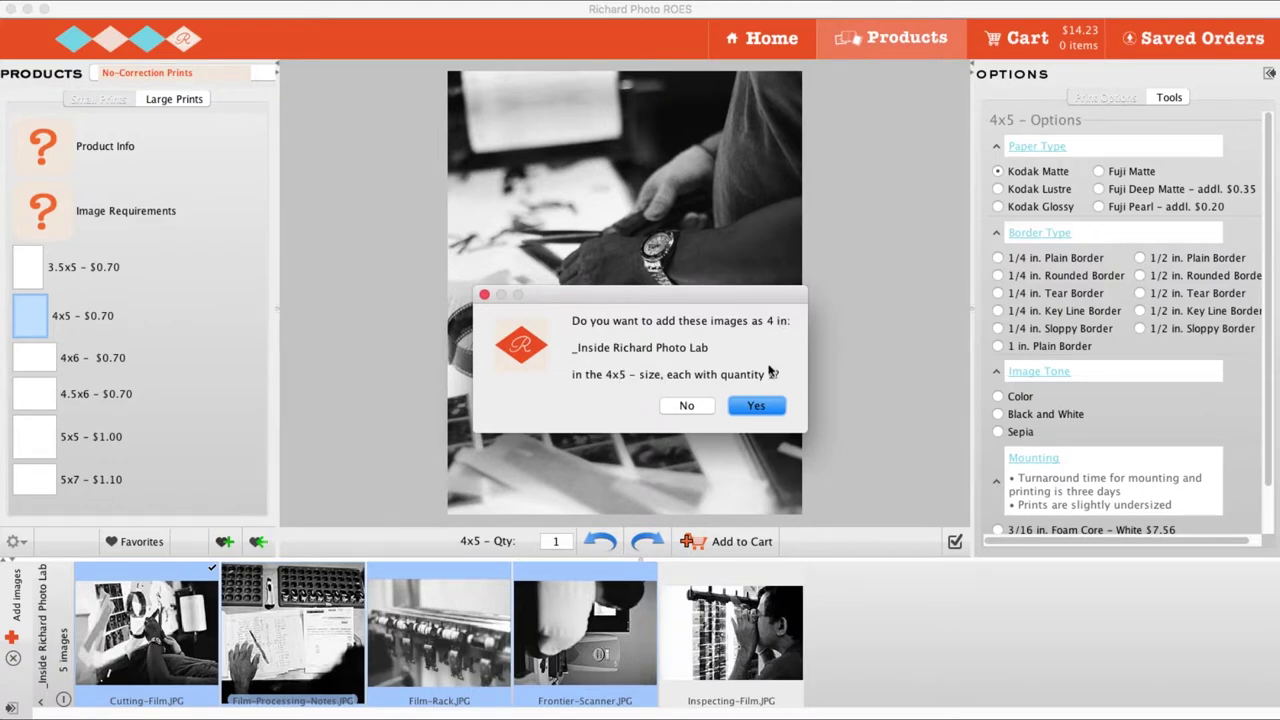
pyautogui.click(757, 406)
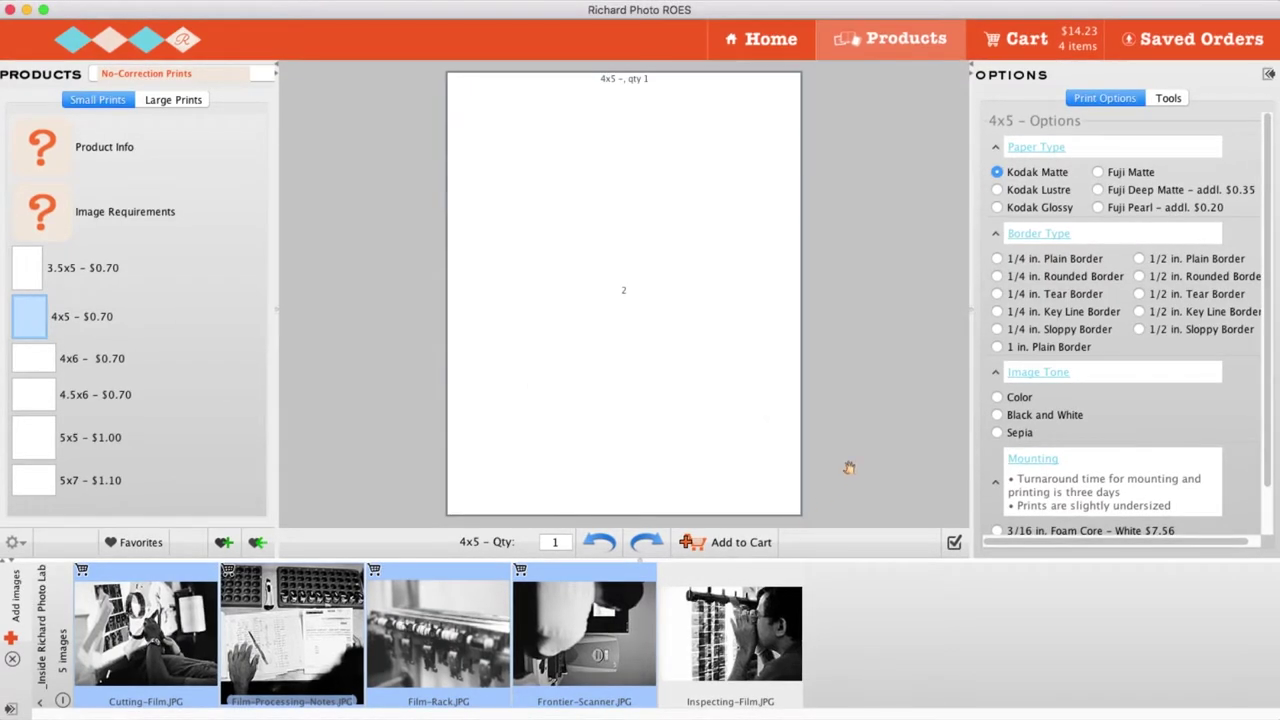
pyautogui.click(1018, 43)
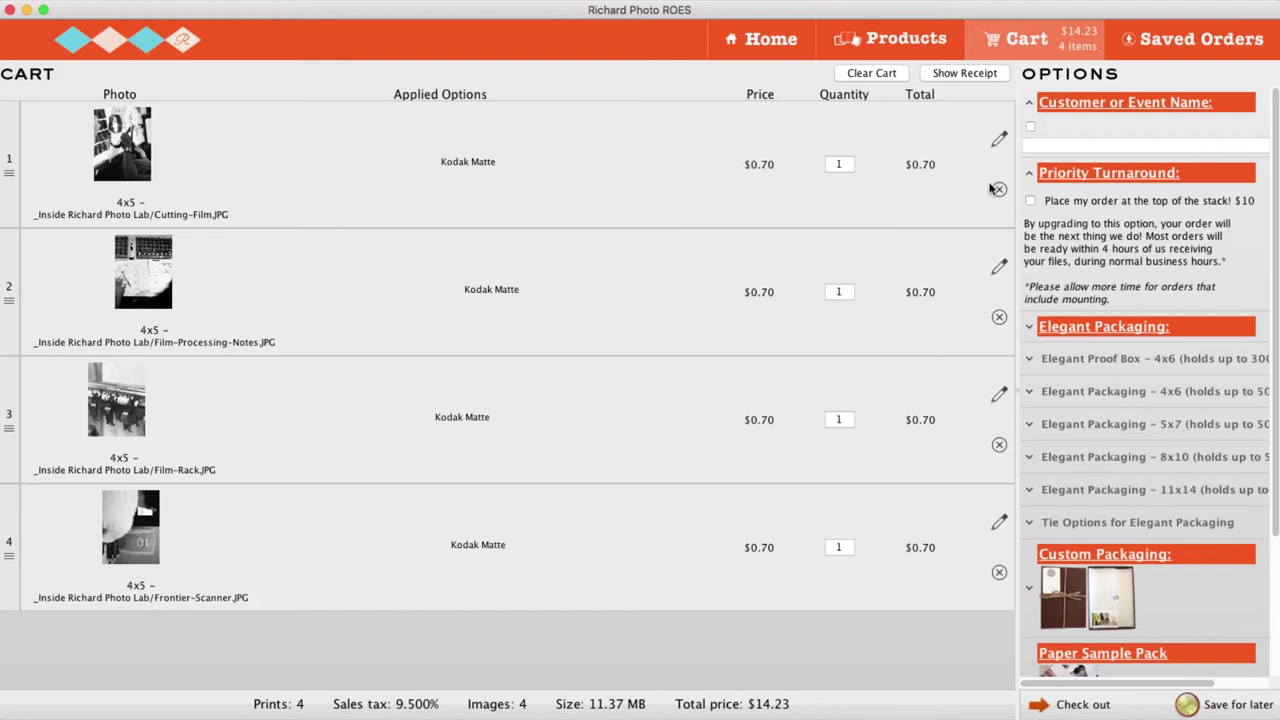
# Step: Enable the Customer or Event Name option with the name 'Inside Richard Photo Lab'
pyautogui.click(1030, 126)
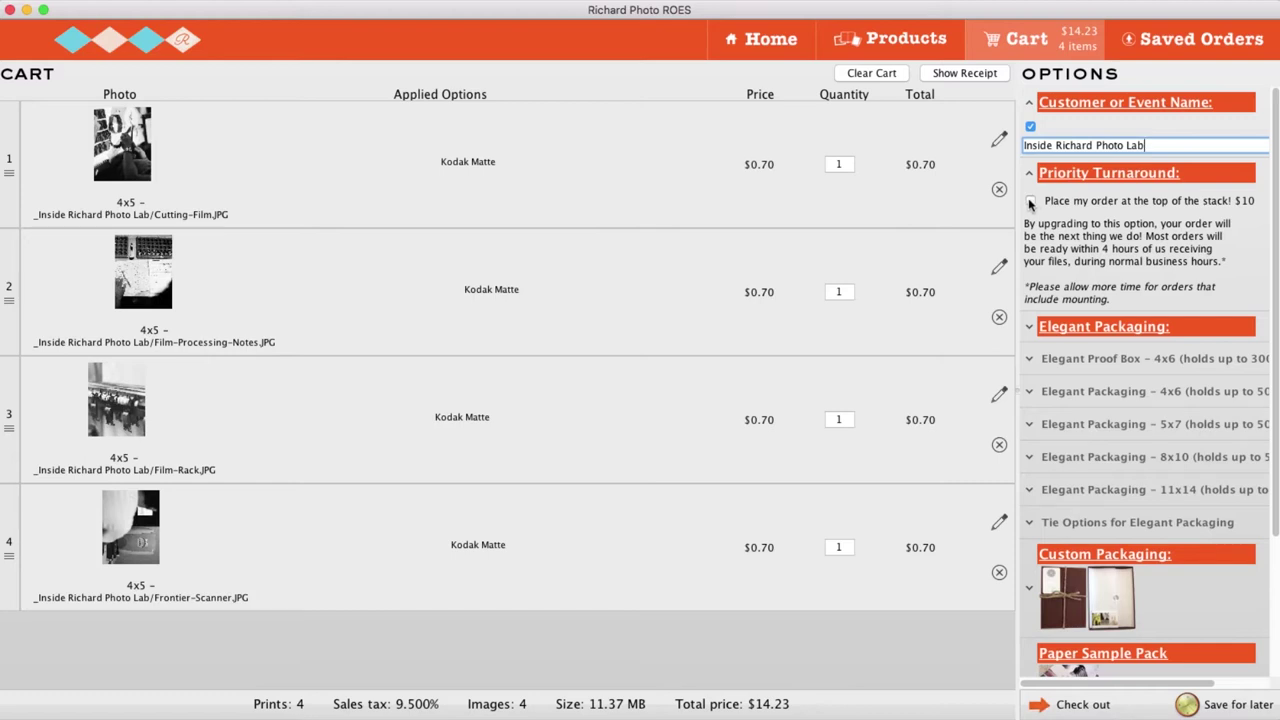
# Step: Request priority turnaround for the order
pyautogui.click(1030, 202)
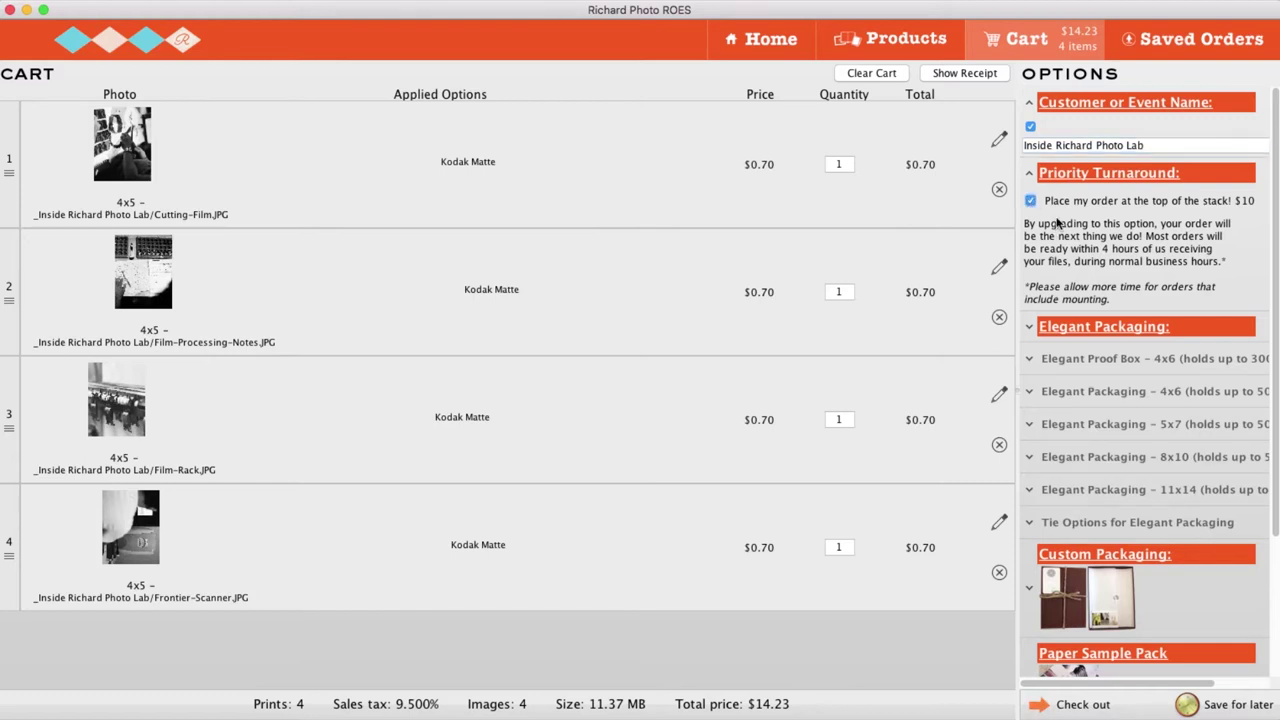
pyautogui.click(1030, 327)
pyautogui.click(1031, 330)
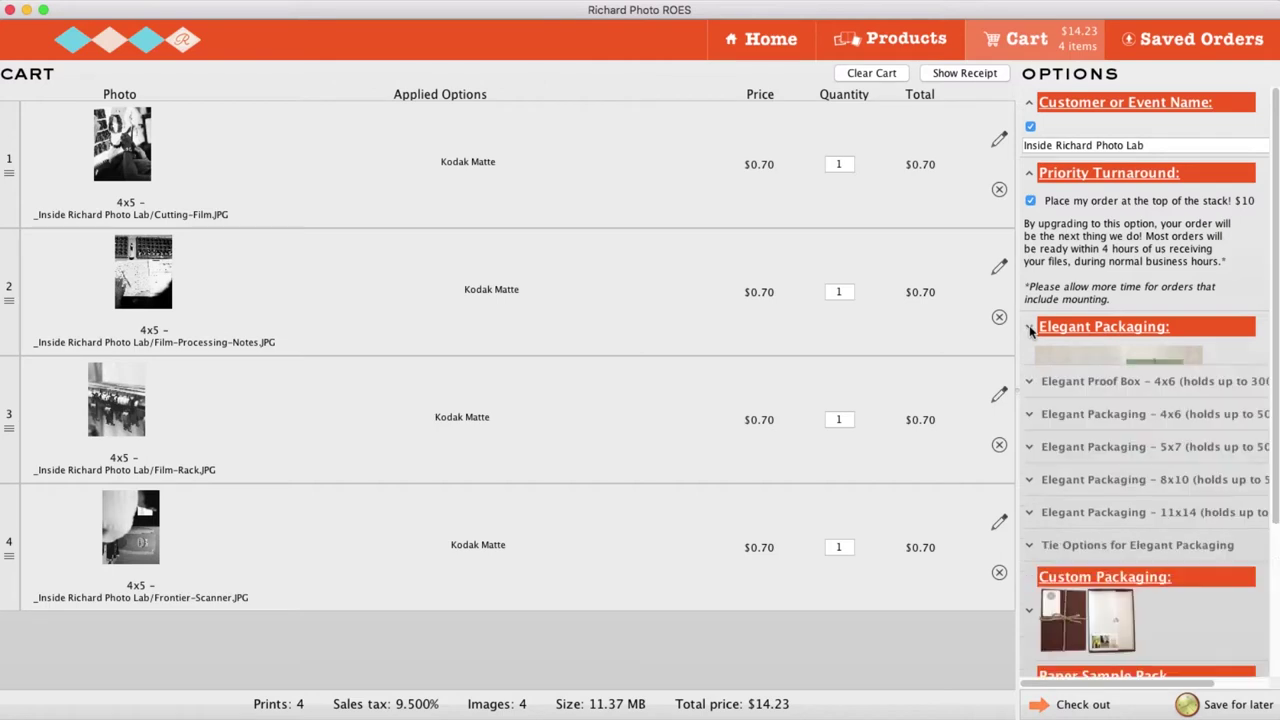
pyautogui.scroll(-4, 1030, 541)
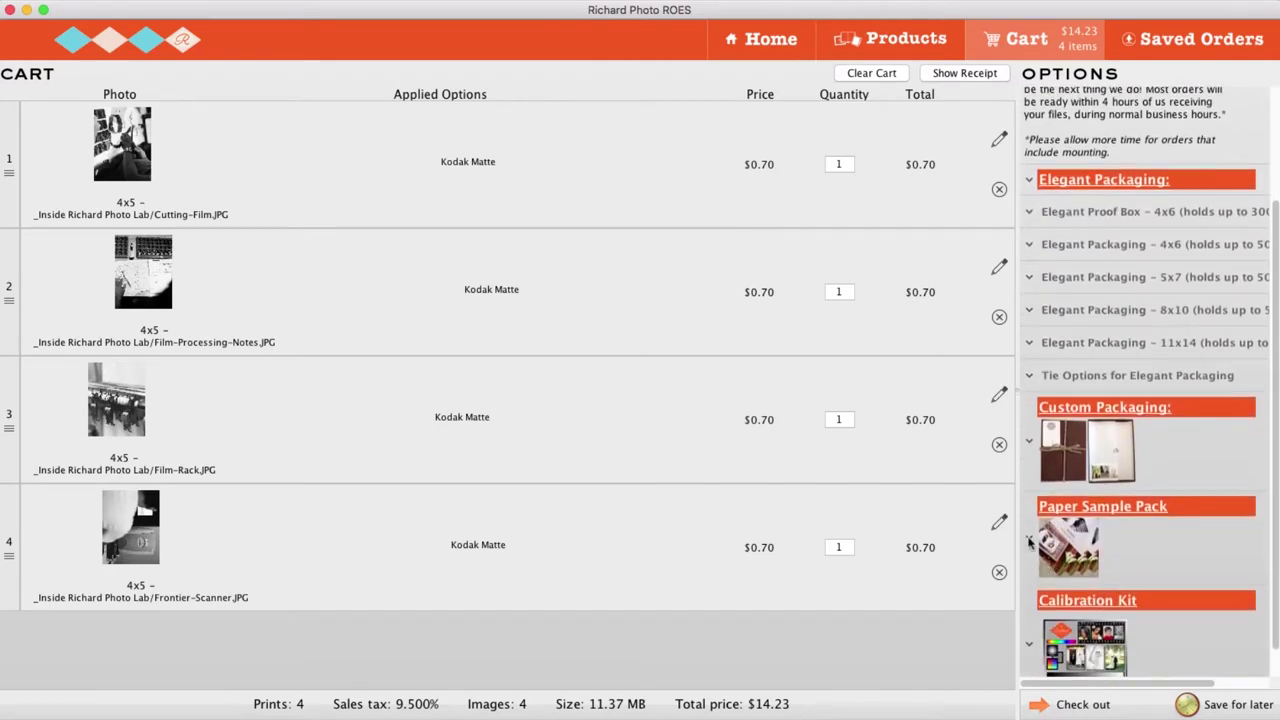
# Step: Add a paper sample pack and a $5.00 calibration kit, then proceed to checkout at $55.63
pyautogui.click(1030, 541)
pyautogui.click(1030, 638)
pyautogui.scroll(-3, 1031, 630)
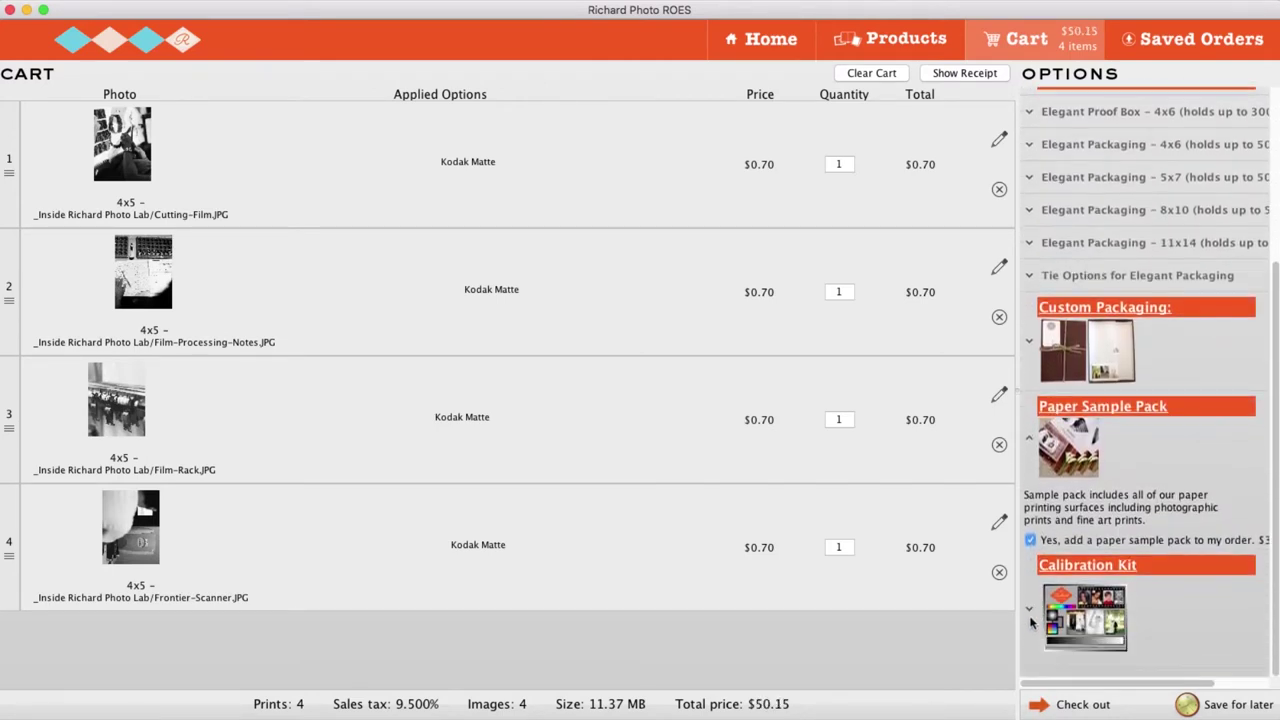
pyautogui.click(1033, 632)
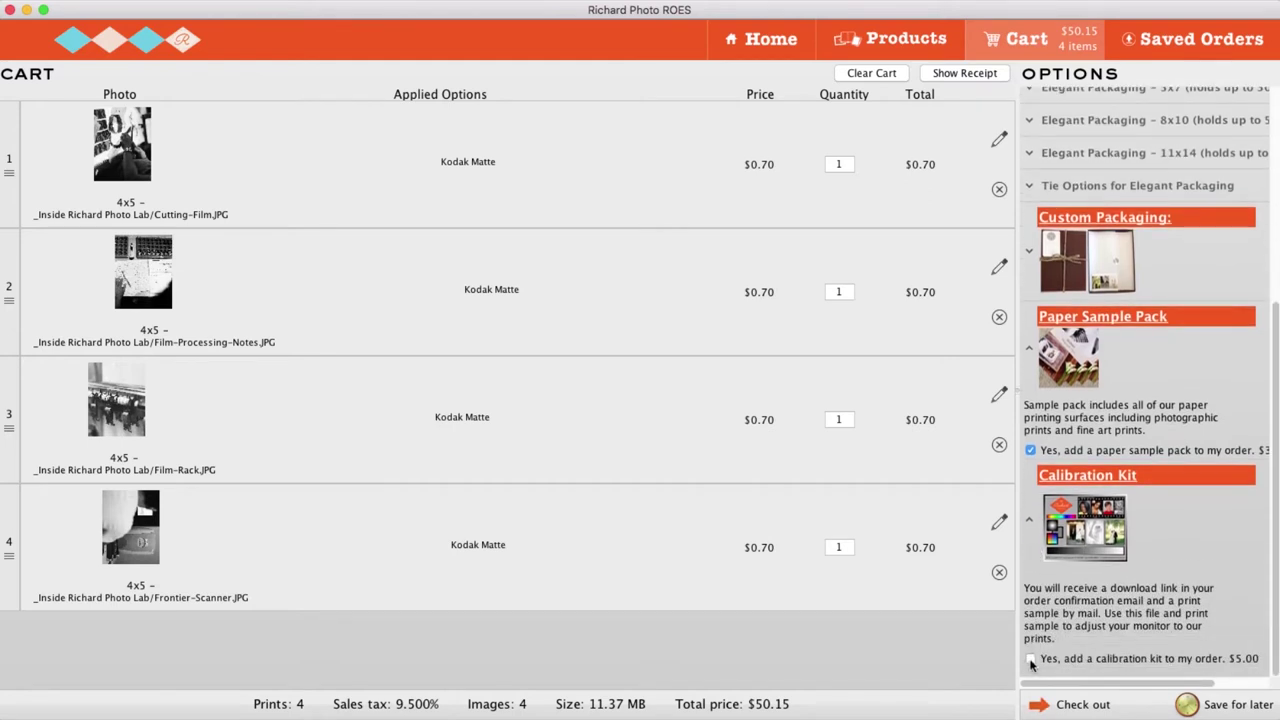
pyautogui.click(1031, 660)
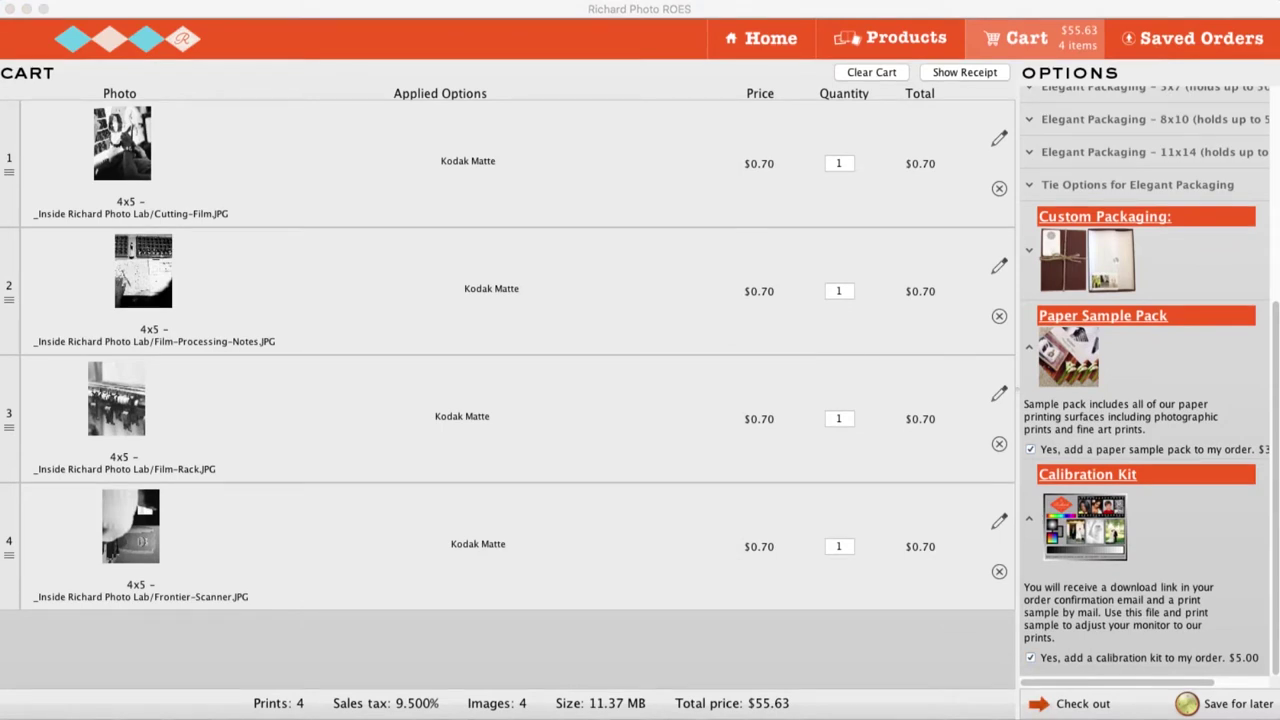
pyautogui.click(1086, 706)
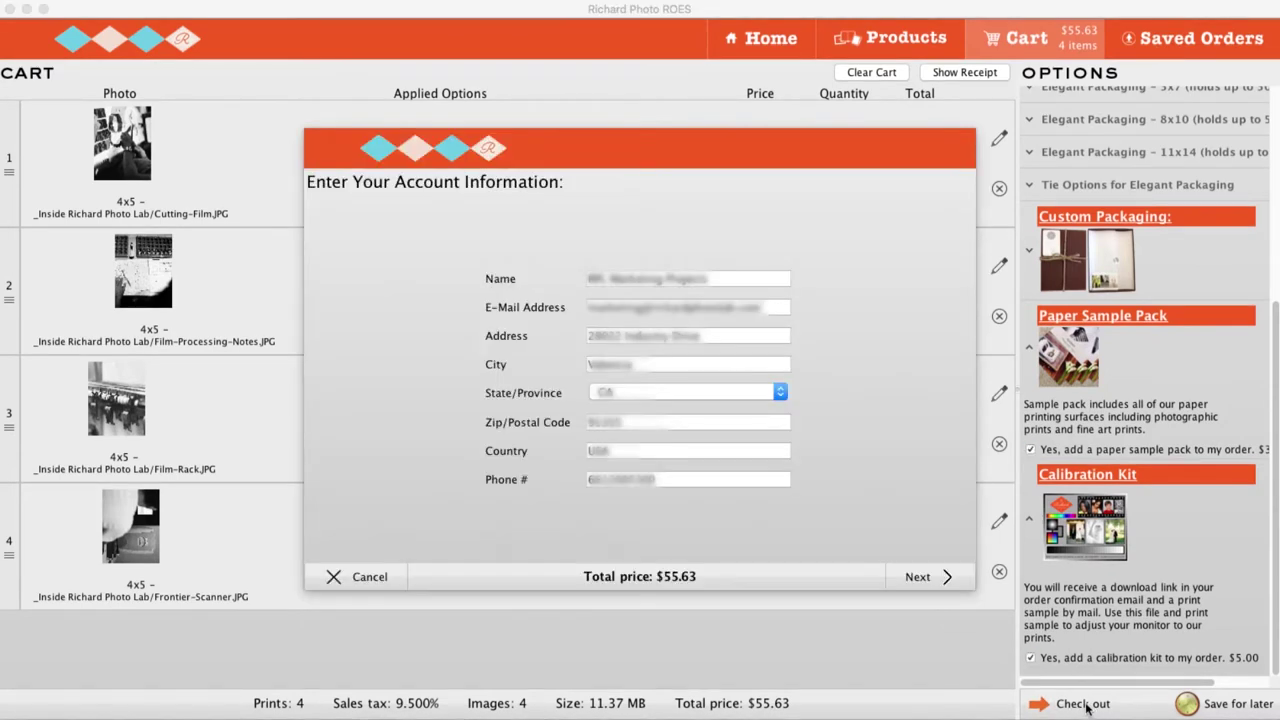
# Step: Choose Standard Drop Shipping as the delivery method
pyautogui.click(944, 582)
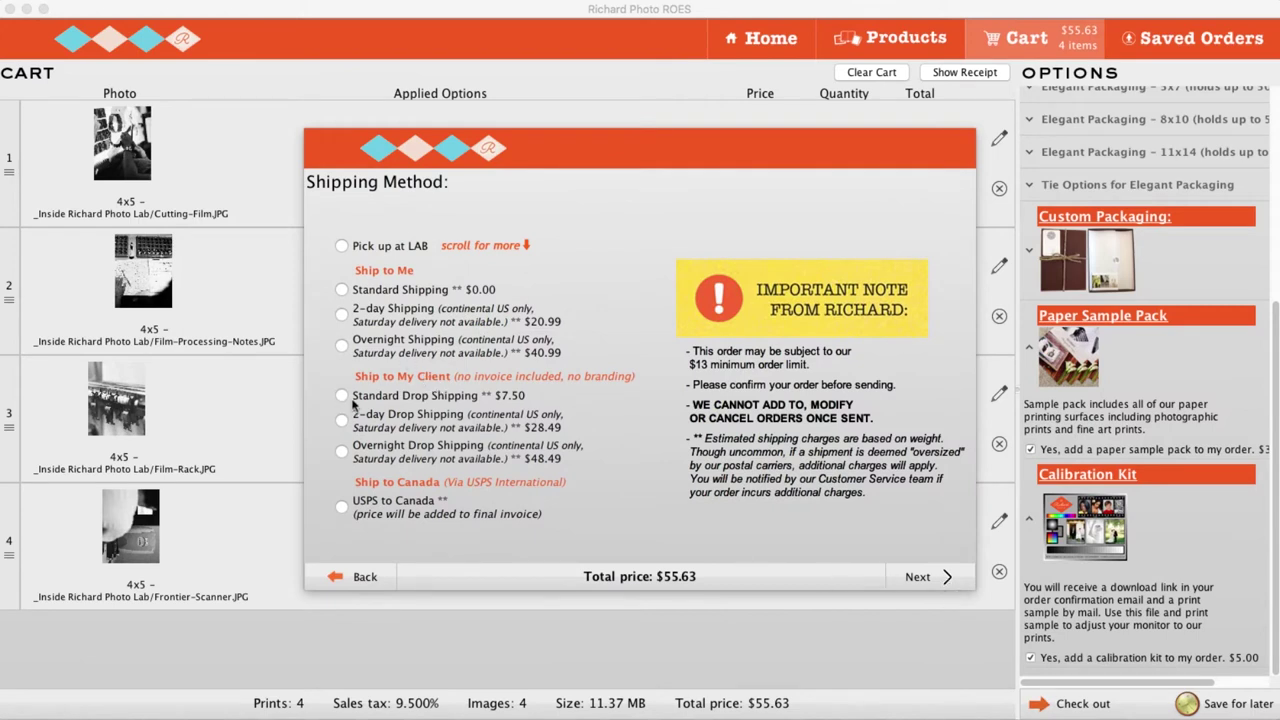
pyautogui.click(341, 396)
pyautogui.click(926, 578)
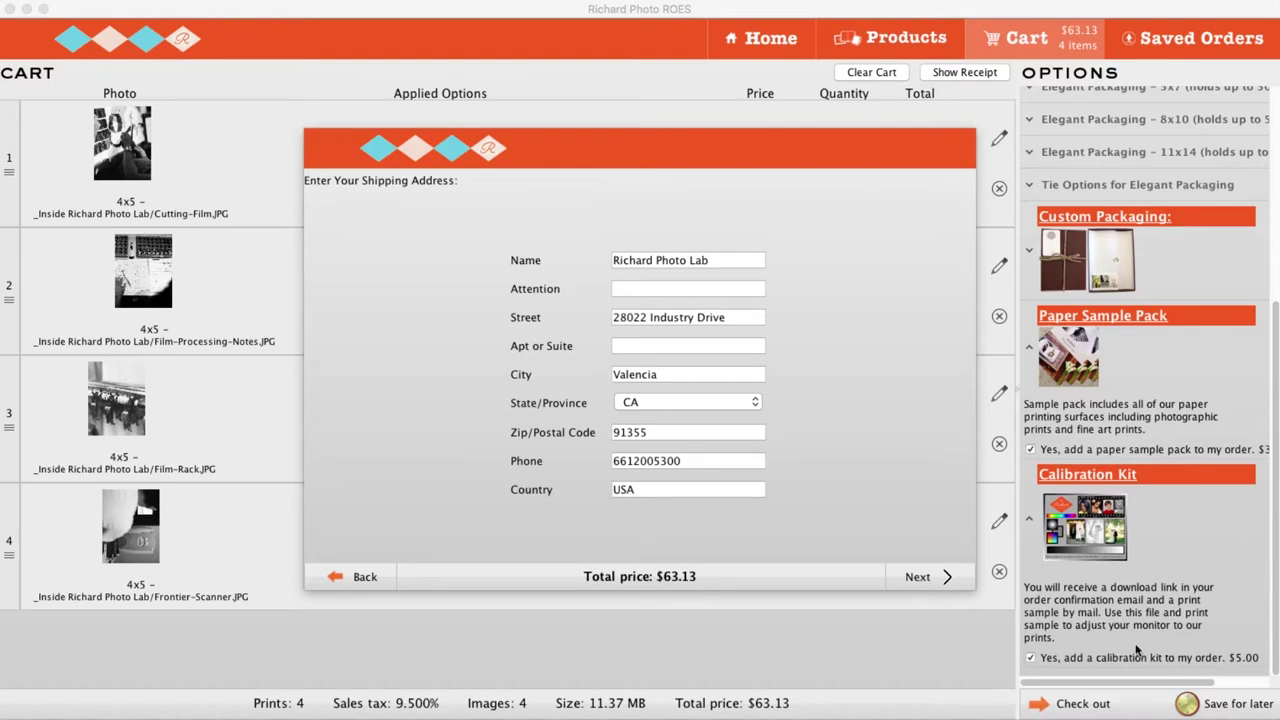
# Step: Pass the address, promocode and credit steps and save the $63.13 order for sending later
pyautogui.click(912, 577)
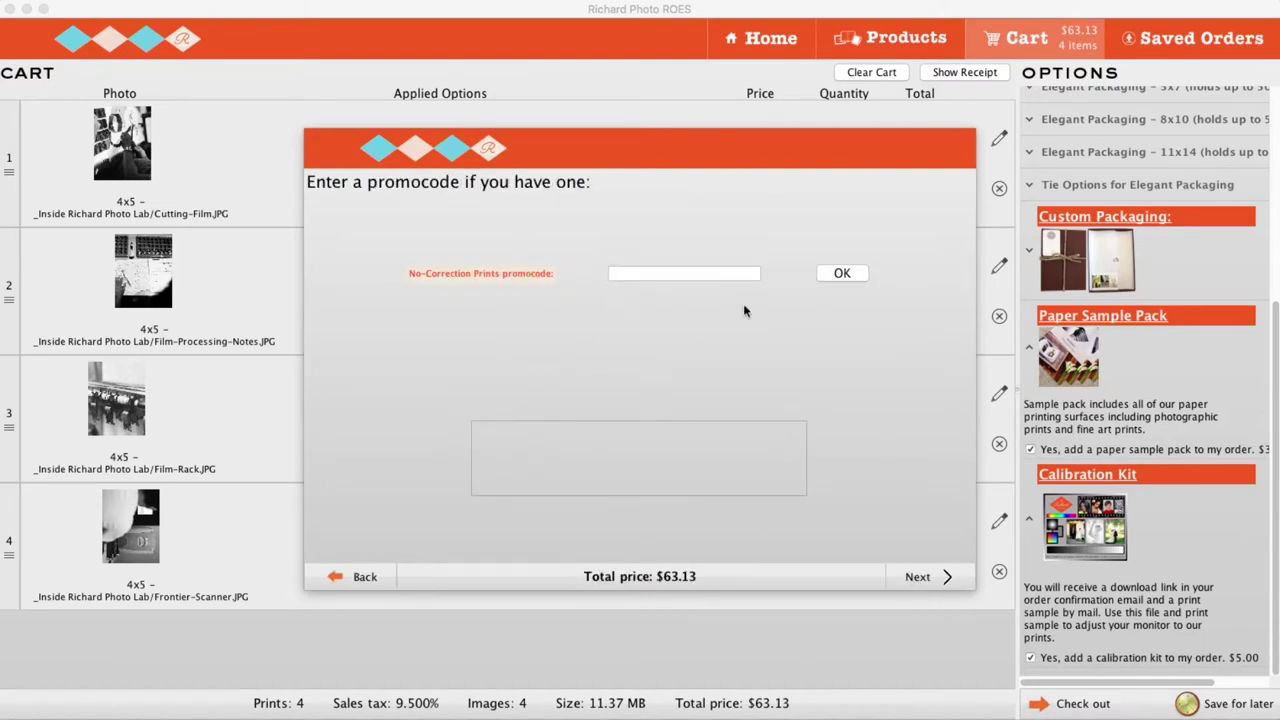
pyautogui.click(912, 577)
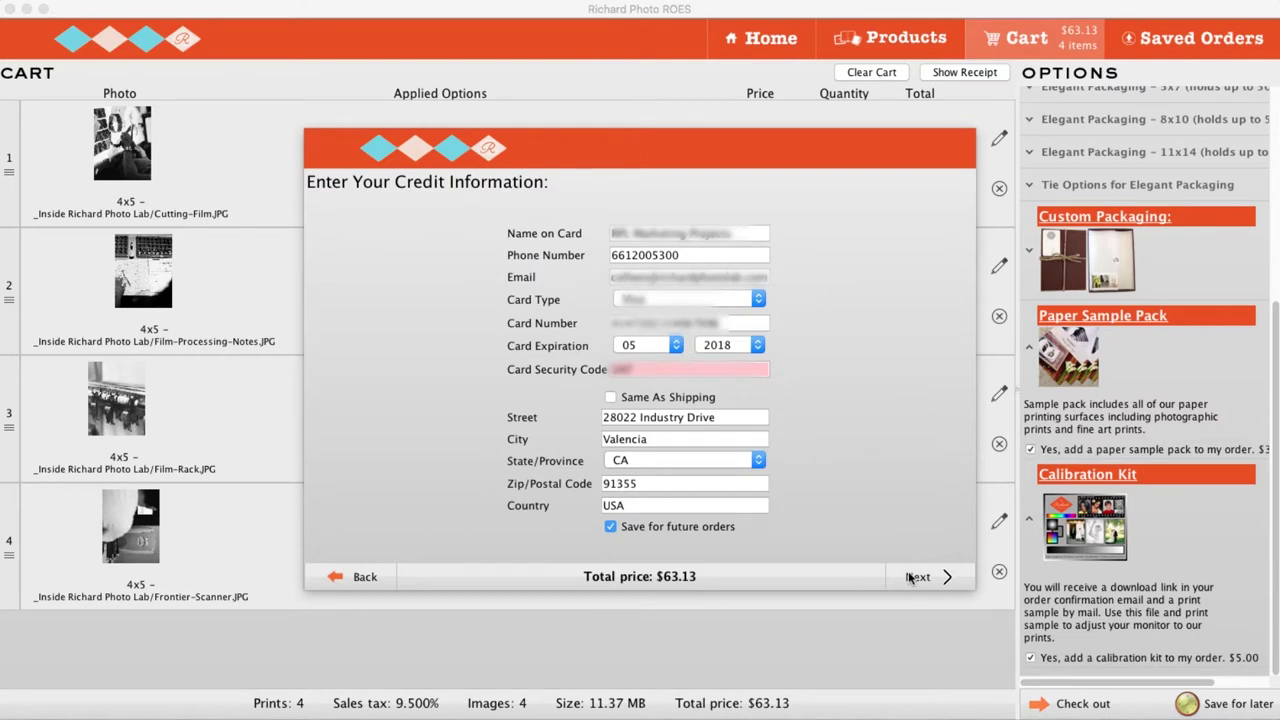
pyautogui.click(912, 577)
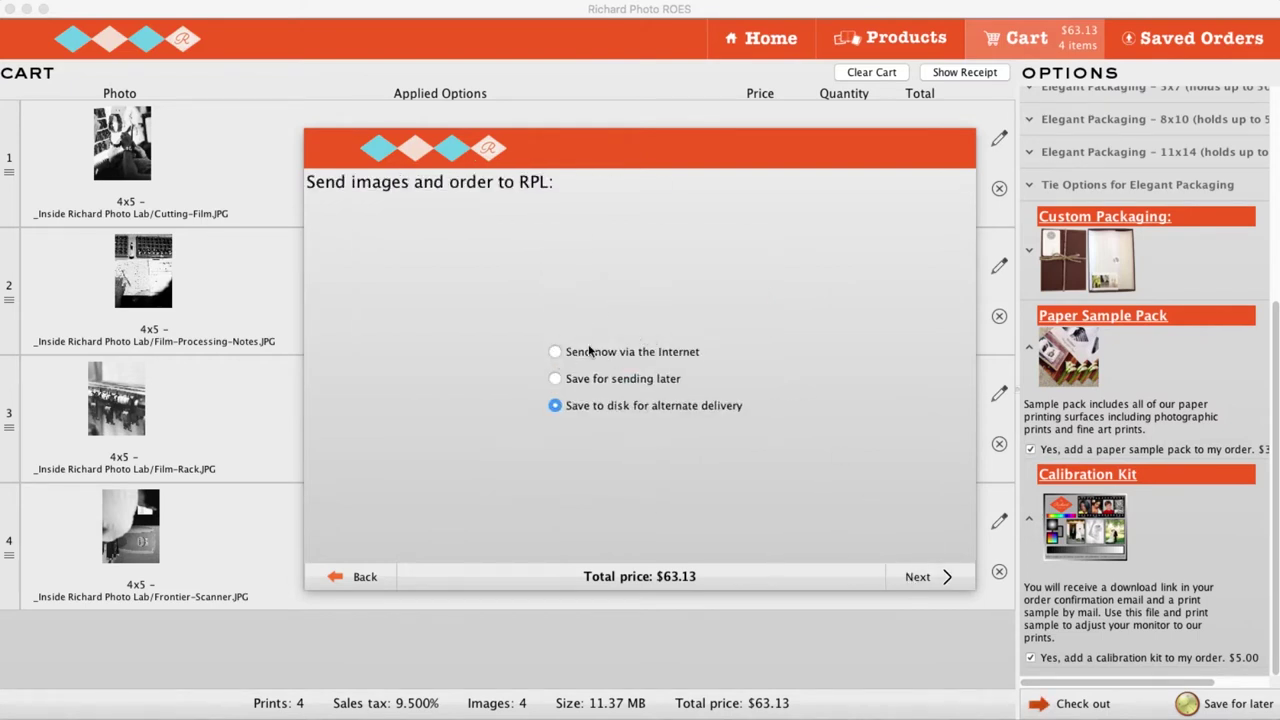
pyautogui.click(555, 353)
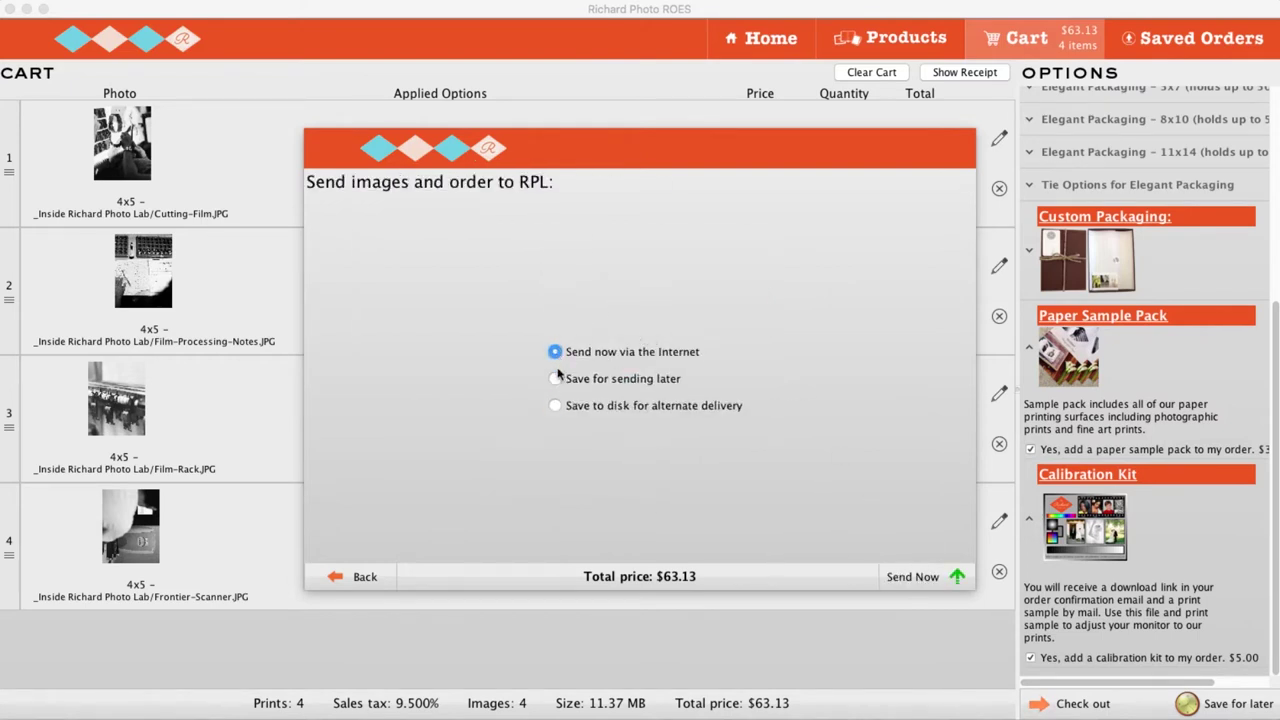
pyautogui.click(555, 379)
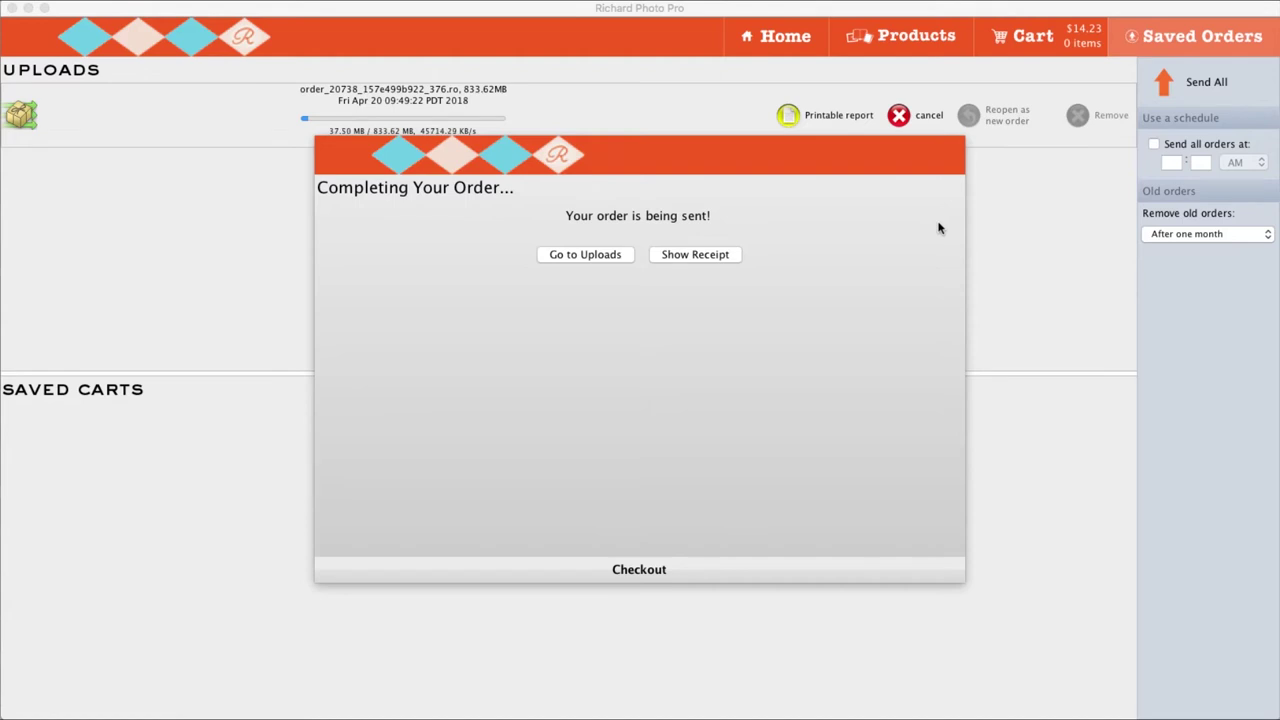
# Step: Open the uploads list and cancel the running 833.62 MB order upload
pyautogui.click(585, 255)
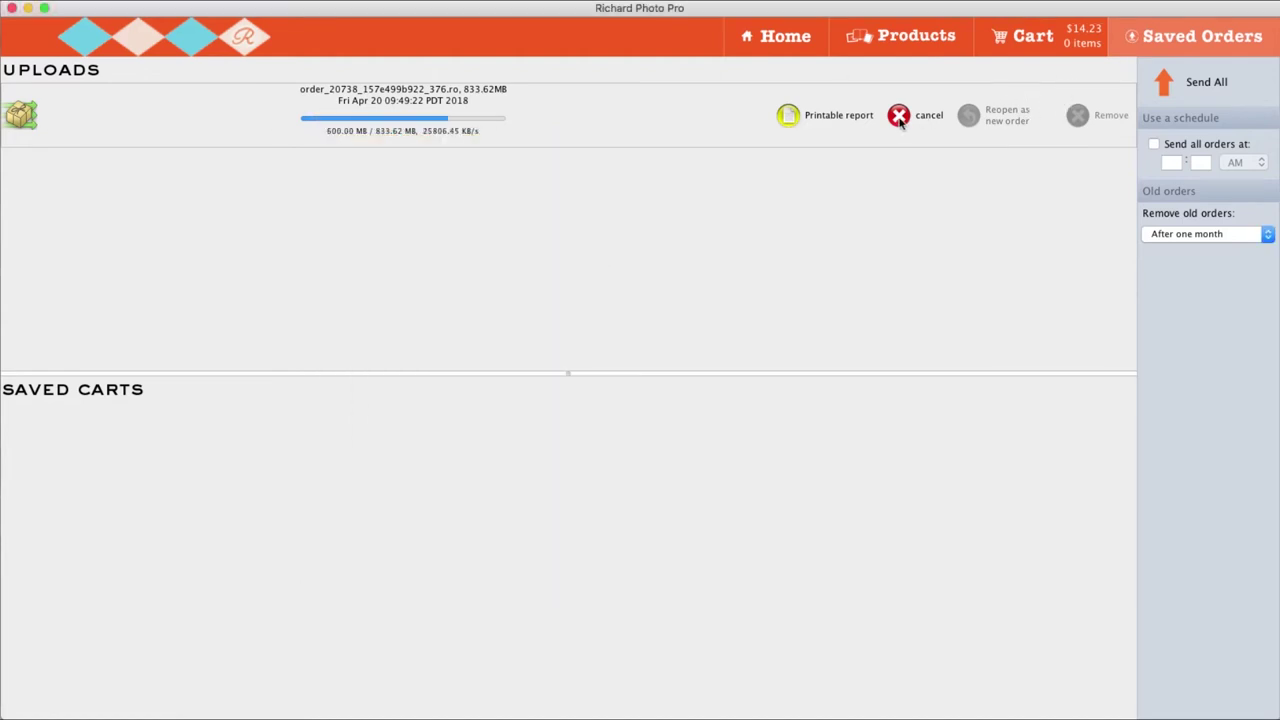
pyautogui.click(899, 117)
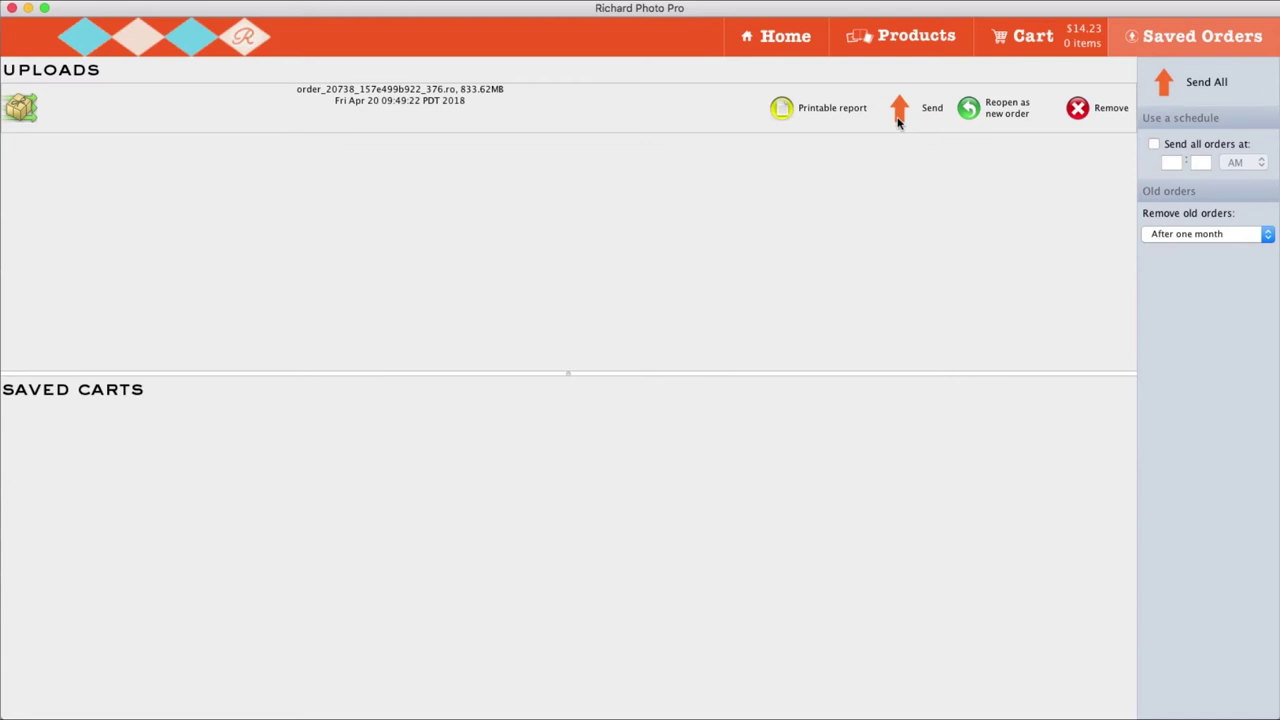